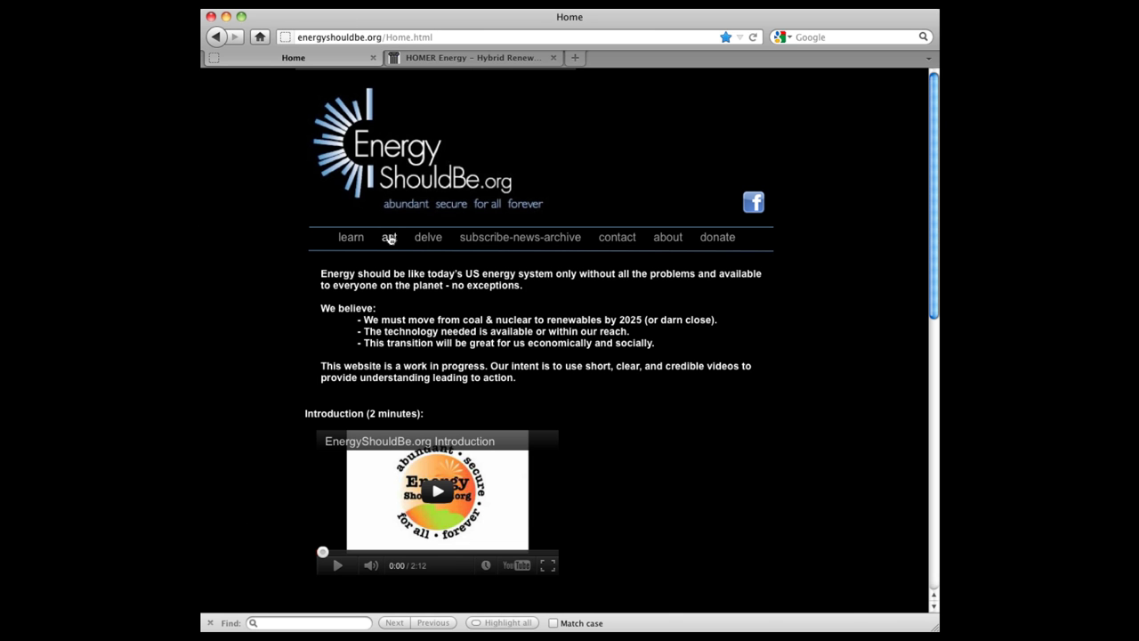
# Step: Open the delve page of the EnergyShouldBe.org website
pyautogui.click(429, 237)
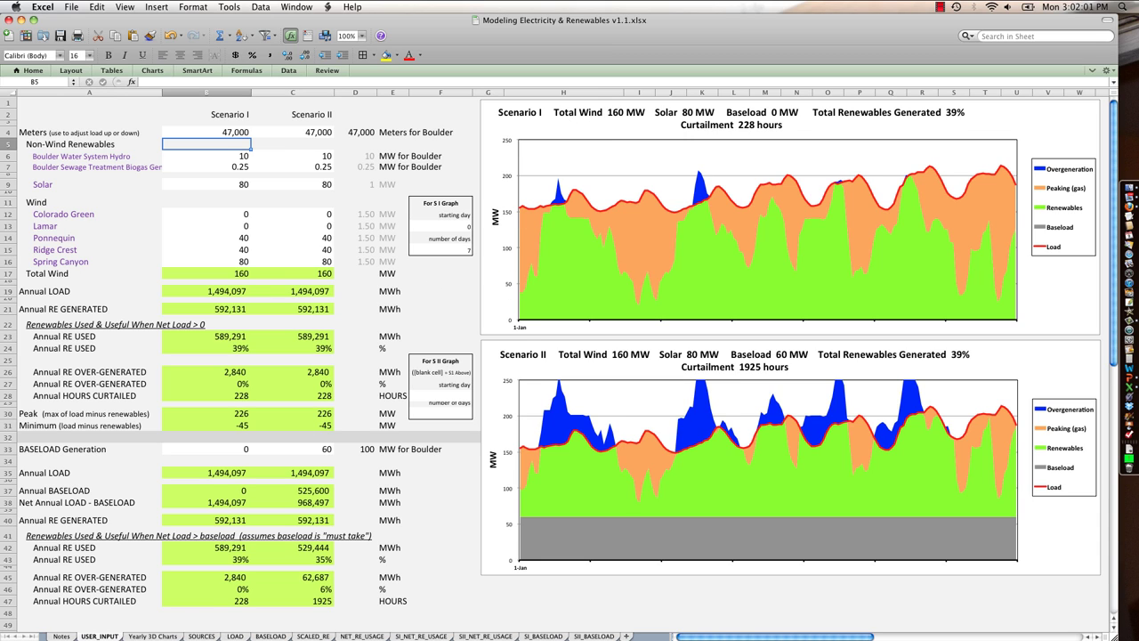
# Step: In the Excel modeling workbook, review the Notes sheet and the USER_INPUT sheet's Scenario I hydro, biogas and solar inputs and graph
pyautogui.click(61, 636)
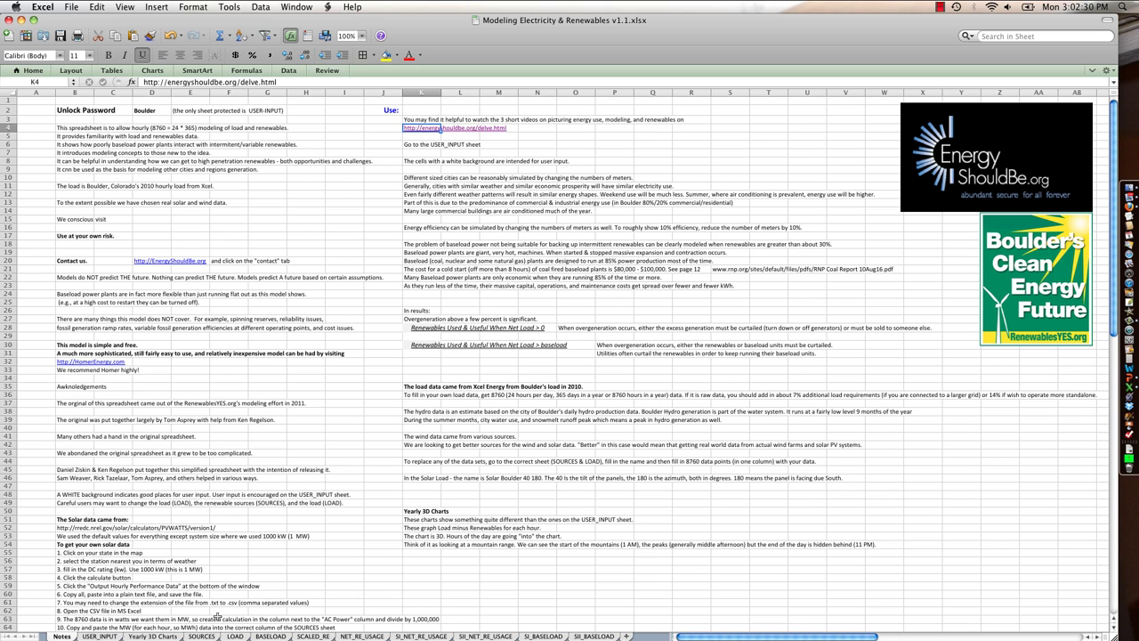
pyautogui.click(99, 635)
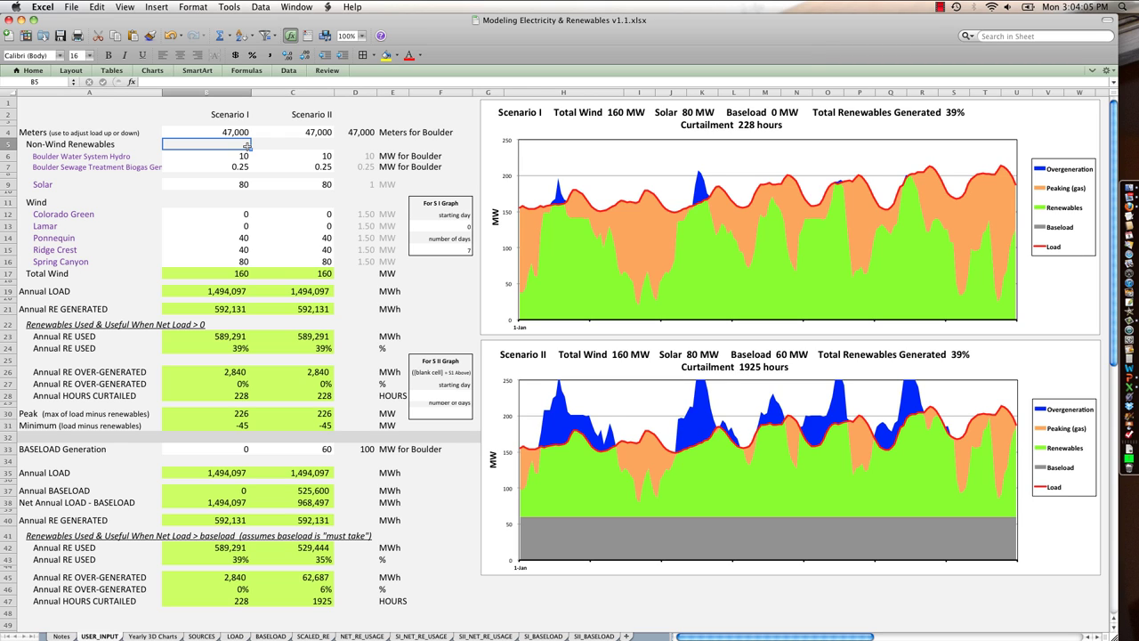
pyautogui.press('Down')
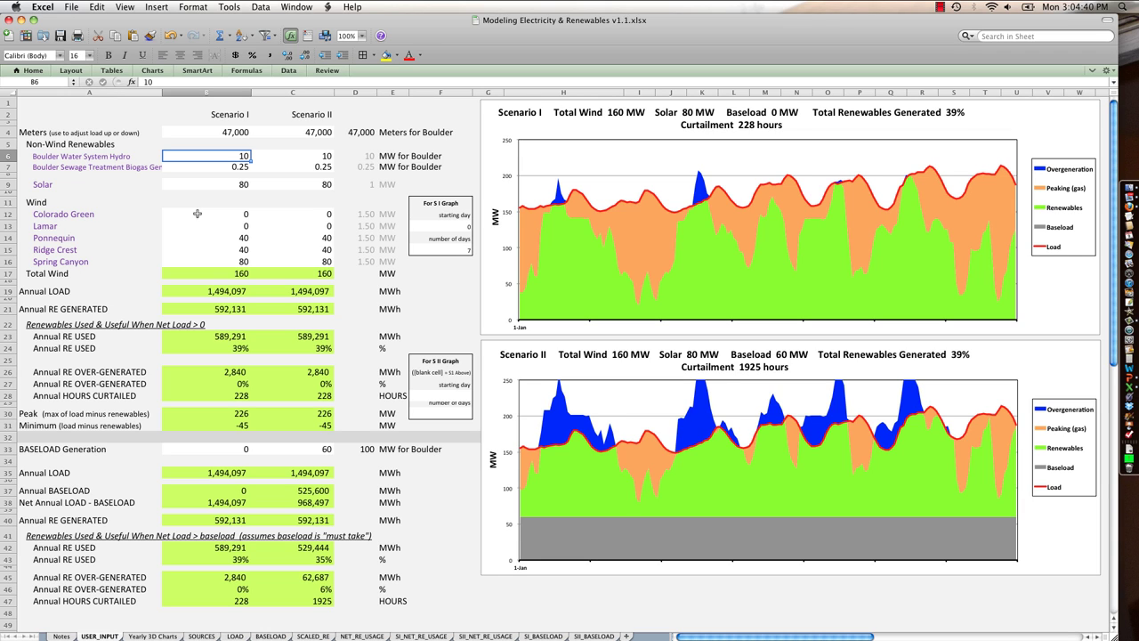
pyautogui.click(191, 167)
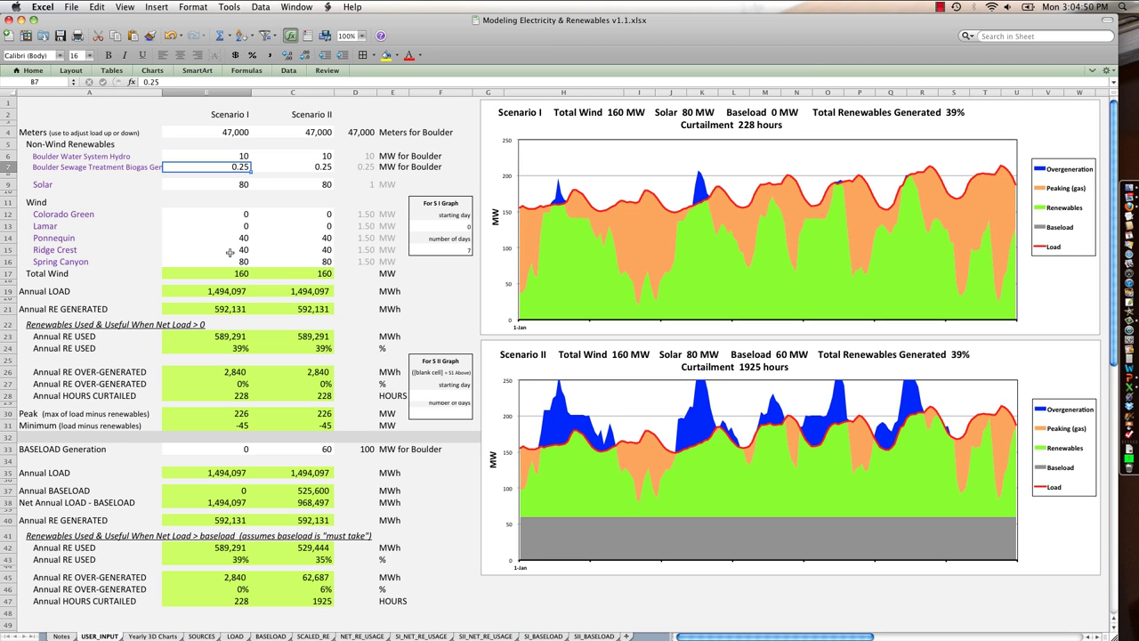
pyautogui.click(238, 184)
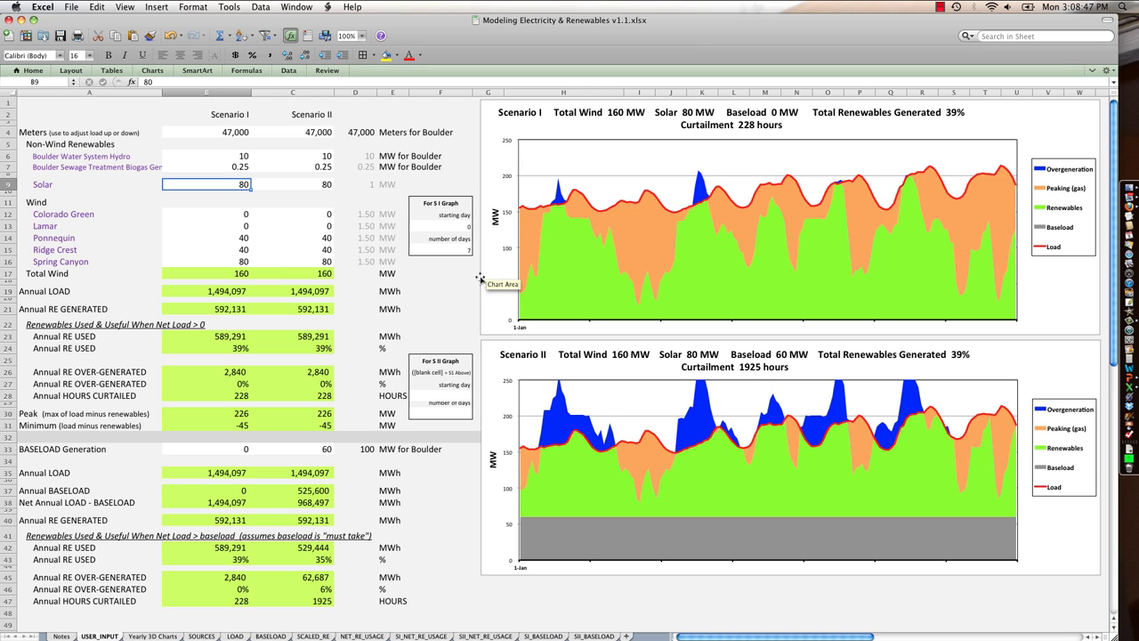
pyautogui.moveTo(547, 207)
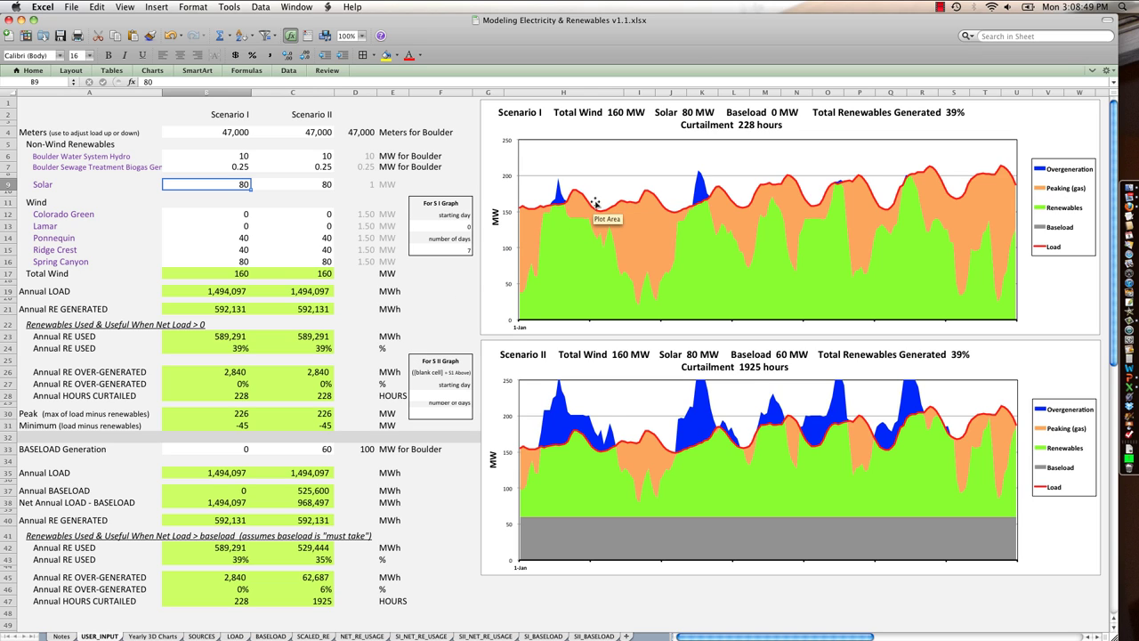
pyautogui.moveTo(666, 206)
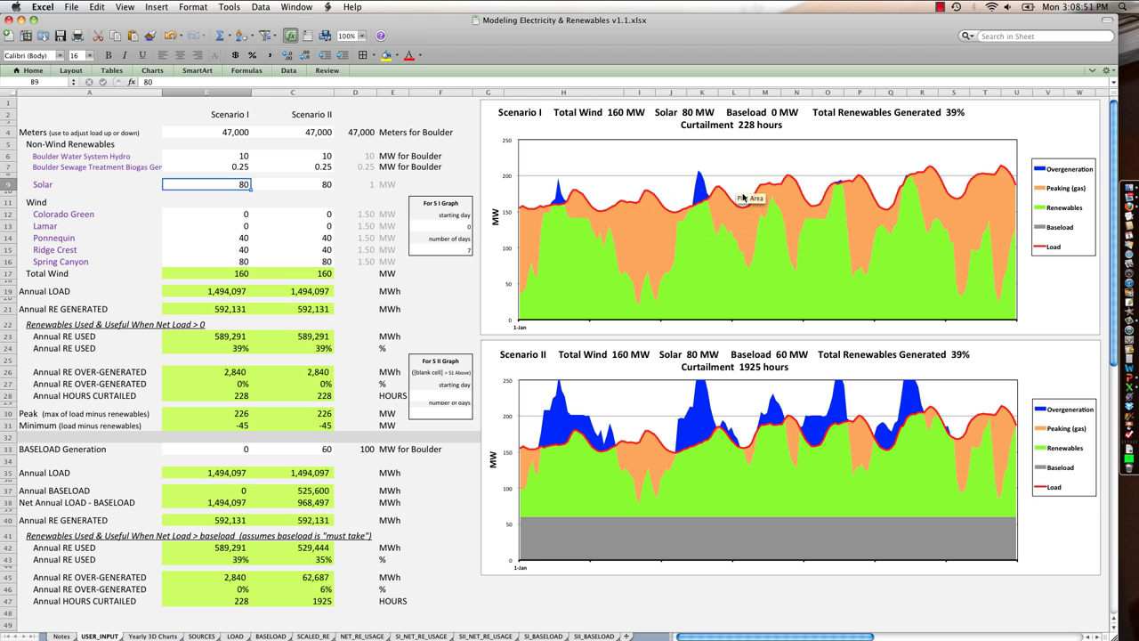
pyautogui.moveTo(796, 185)
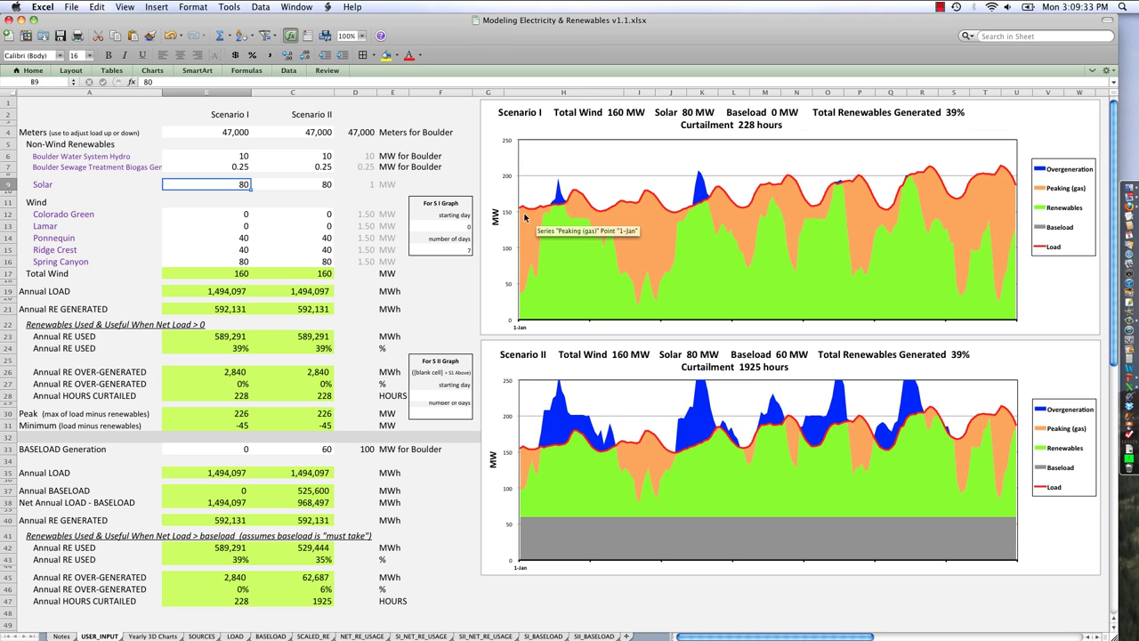
# Step: Set the Scenario I graph's starting day to 99 and its number of days to 21
pyautogui.click(460, 227)
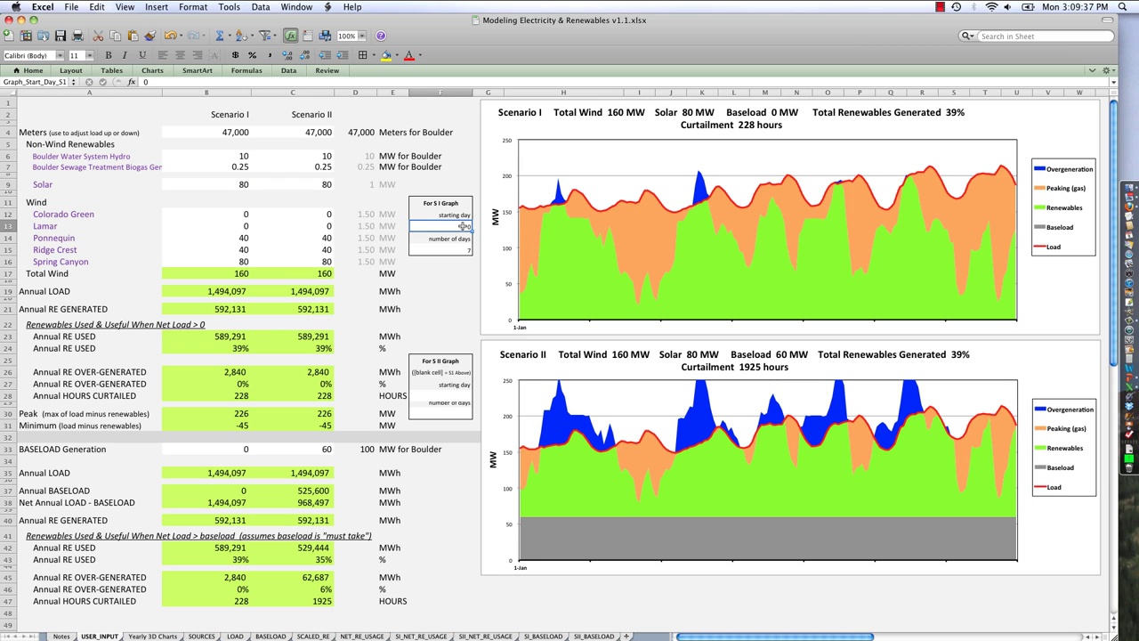
pyautogui.write('99')
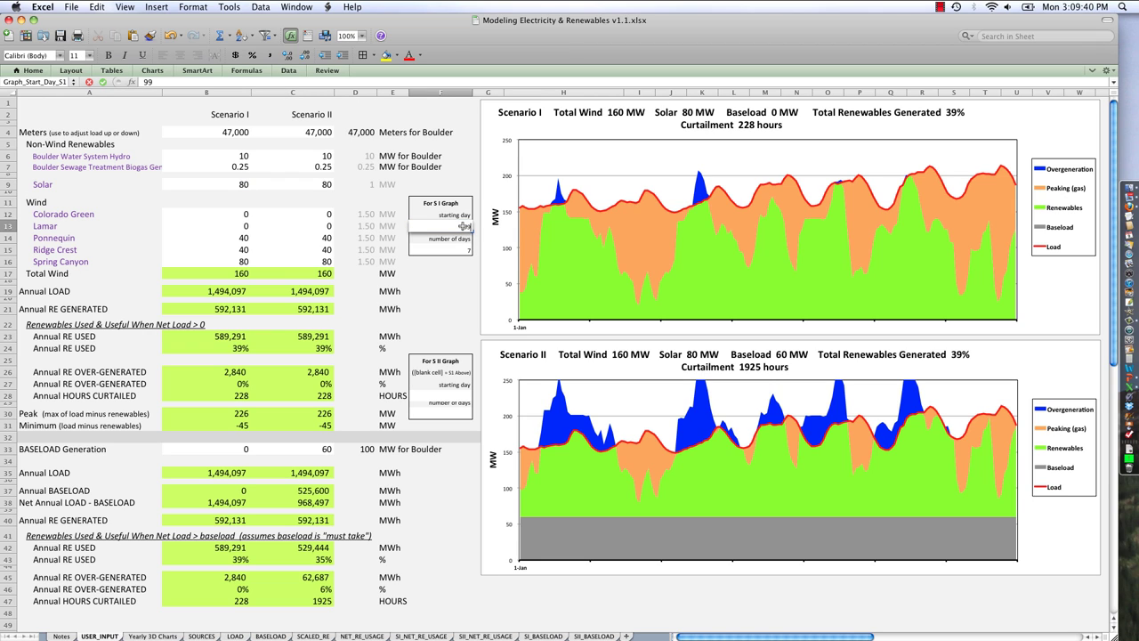
pyautogui.press('Return')
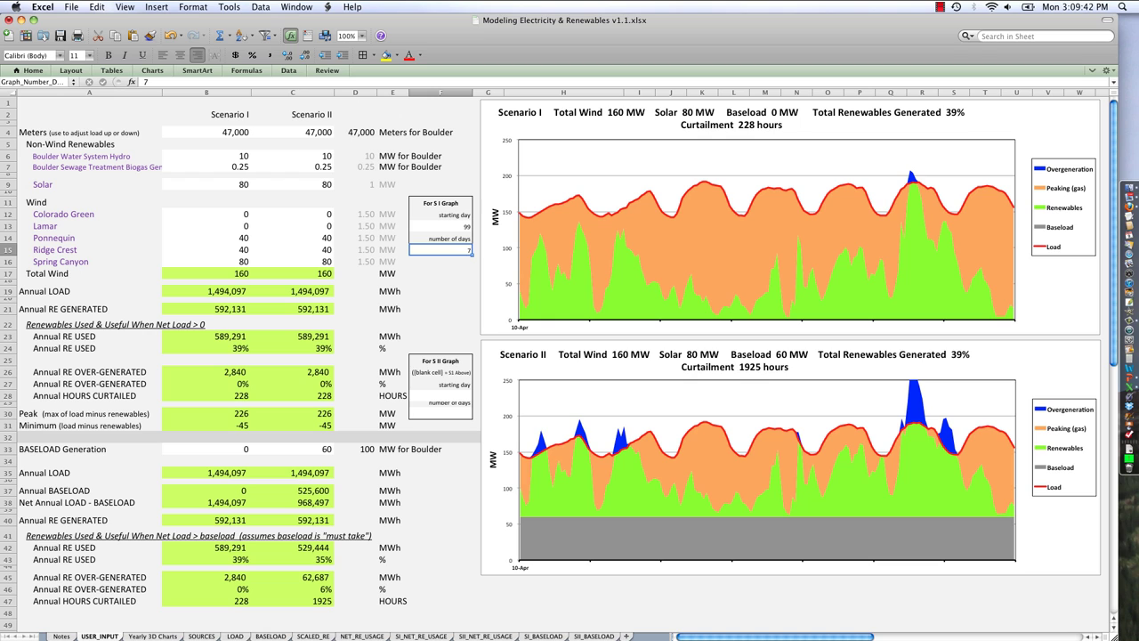
pyautogui.write('21')
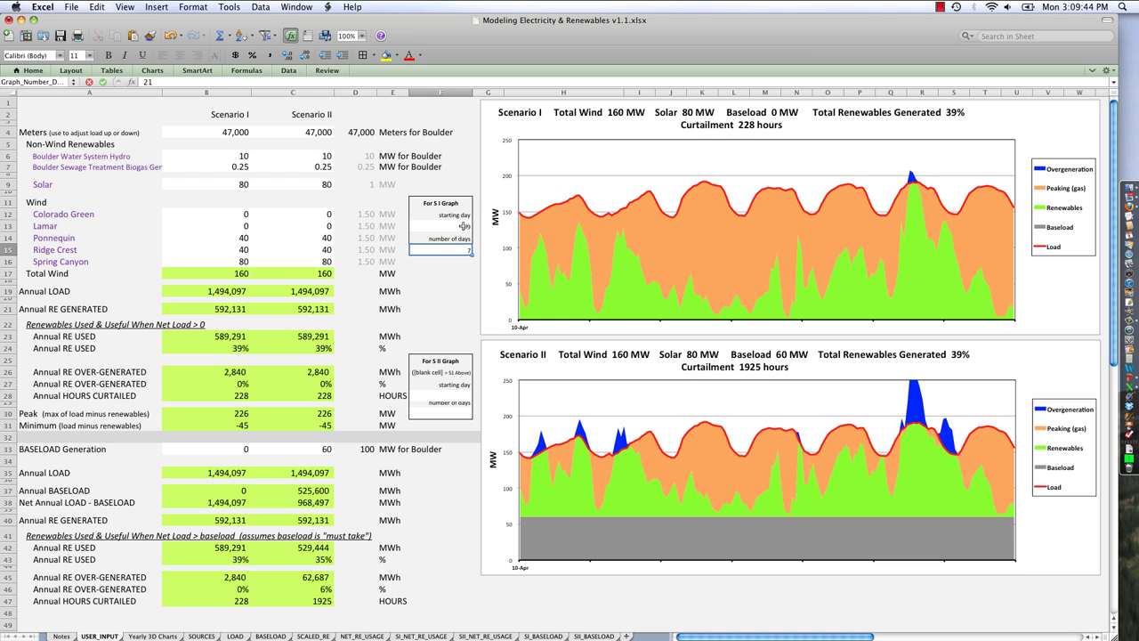
pyautogui.press('Return')
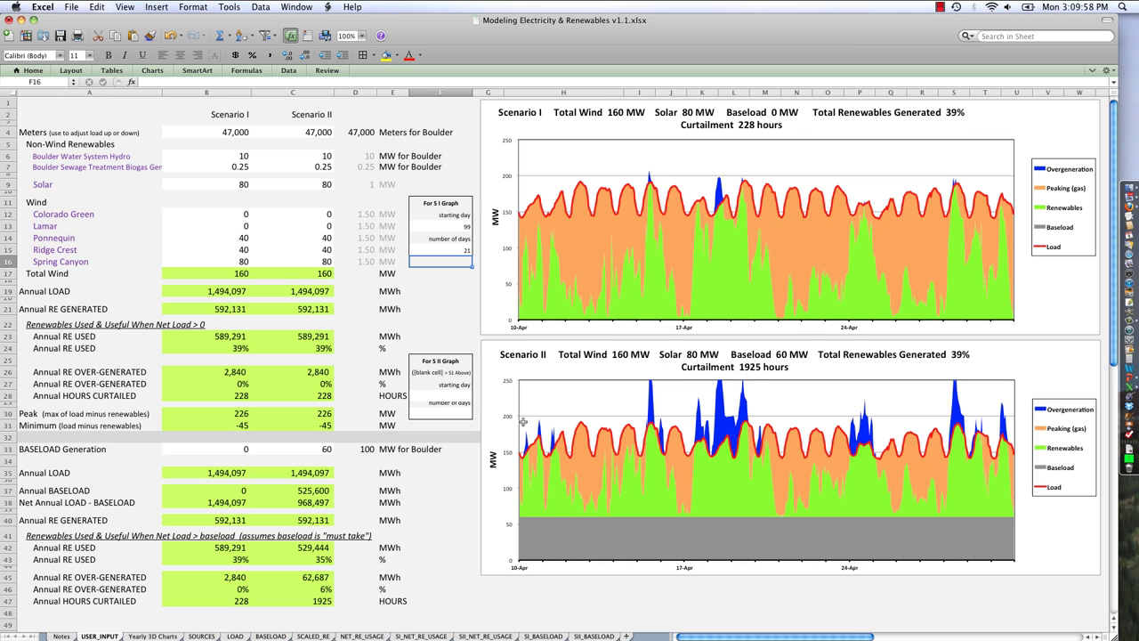
# Step: Set the Scenario II graph's starting day to 180 and its number of days to 10
pyautogui.click(464, 396)
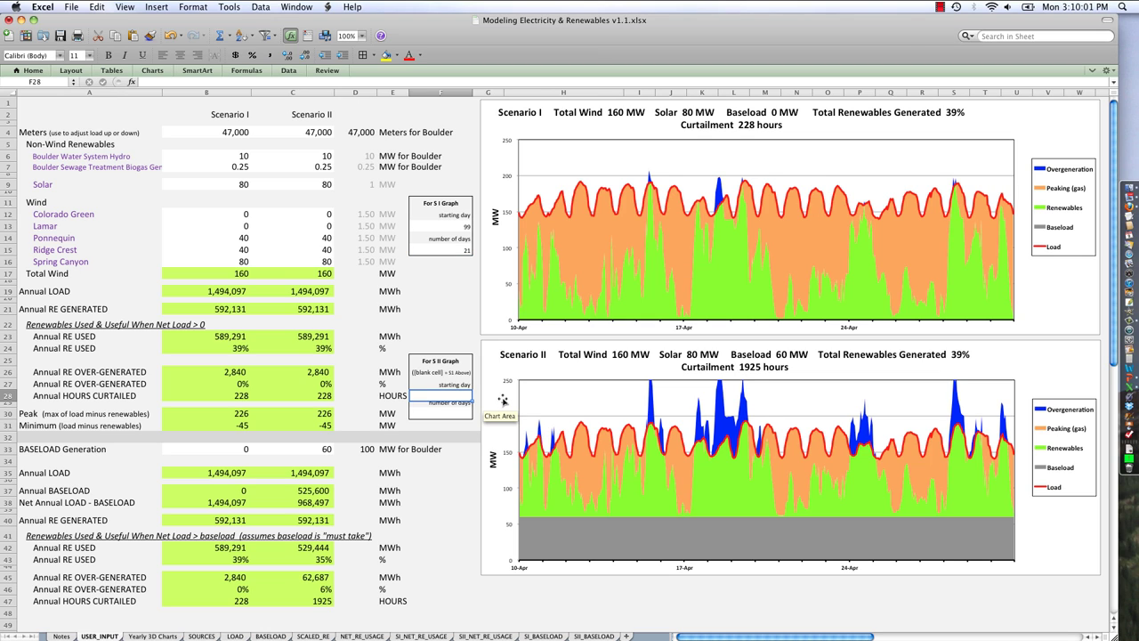
pyautogui.write('180')
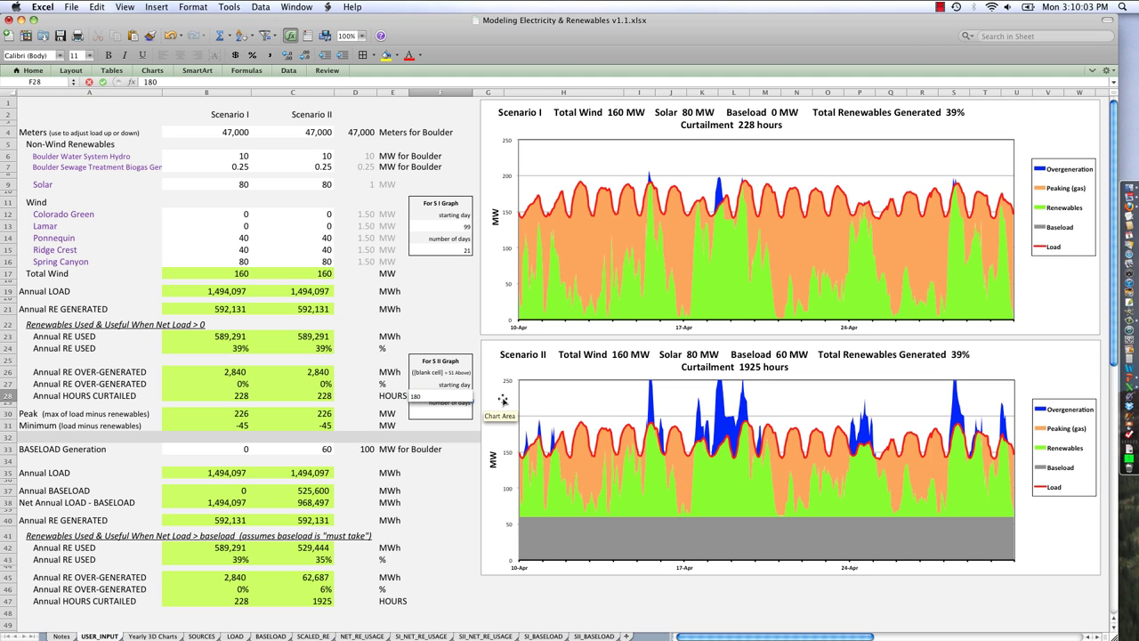
pyautogui.press('Return')
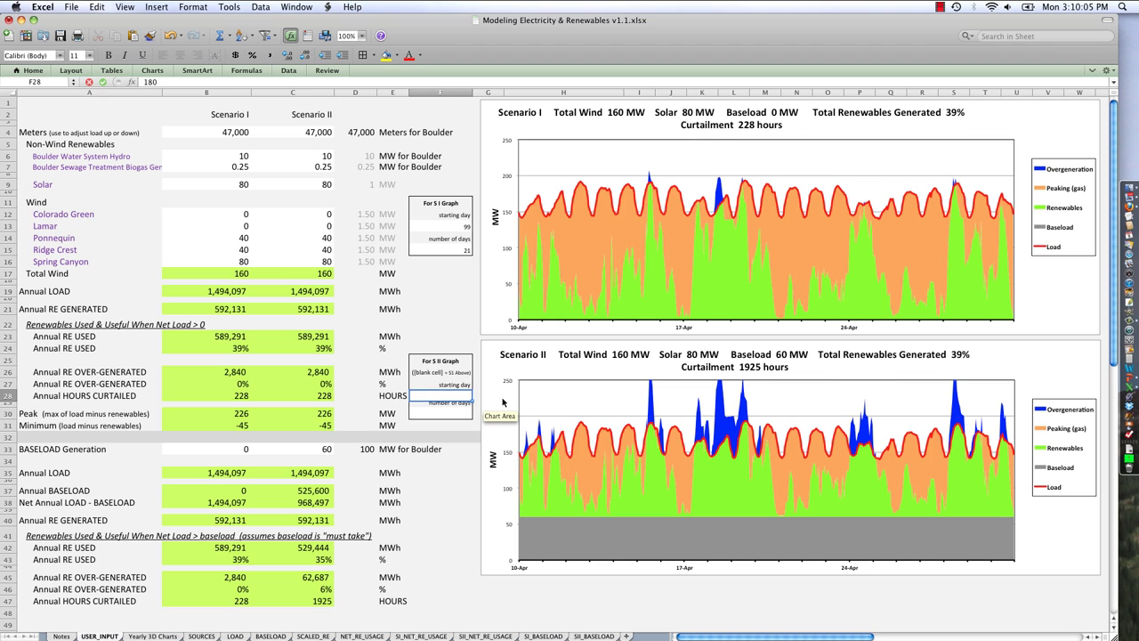
pyautogui.press('Return')
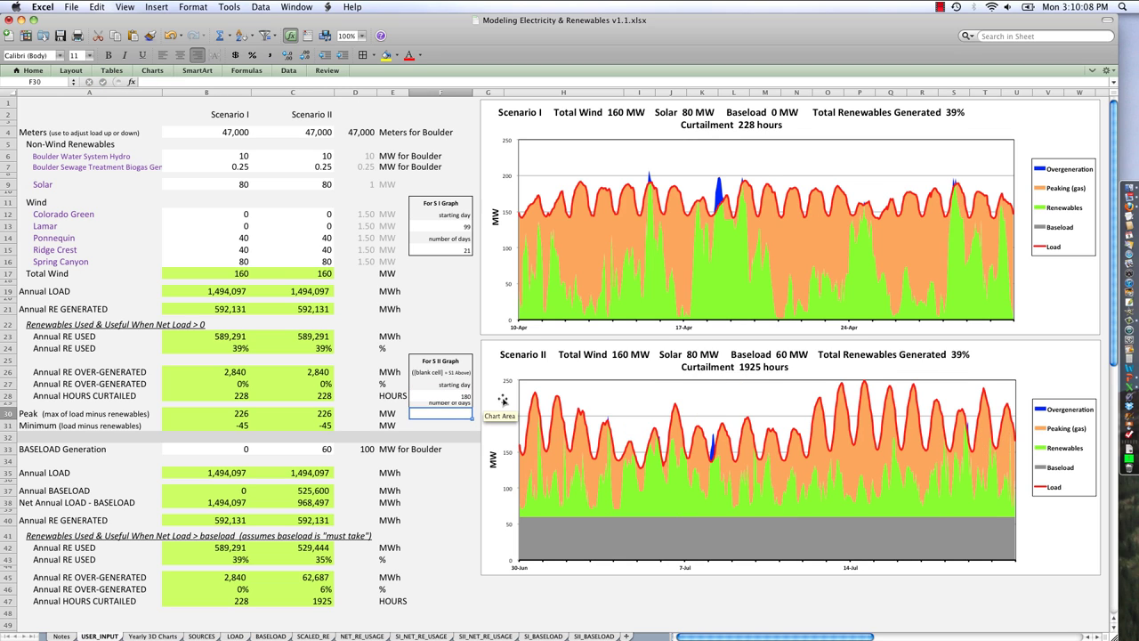
pyautogui.write('10')
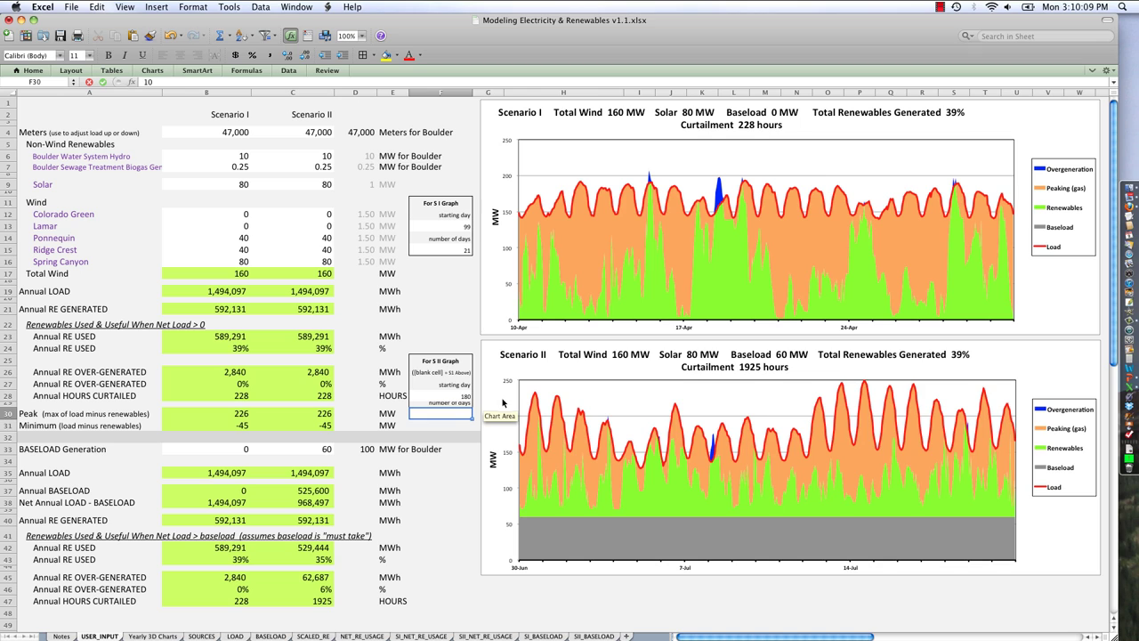
pyautogui.press('Return')
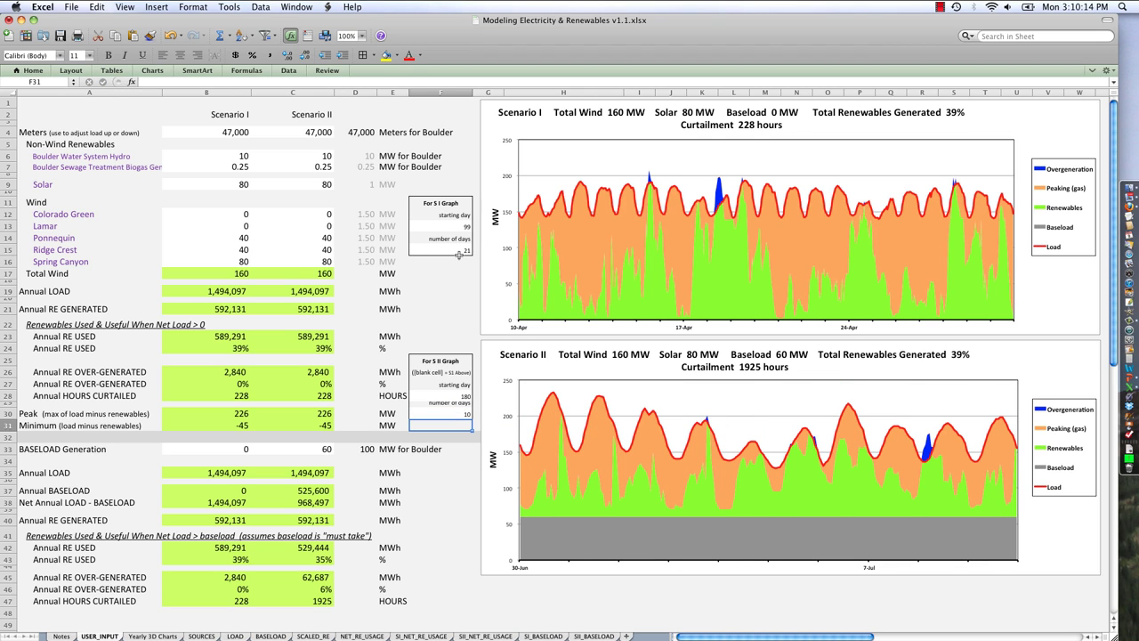
# Step: Clear the Scenario II graph's starting day and number of days so it follows the Scenario I graph settings
pyautogui.click(461, 397)
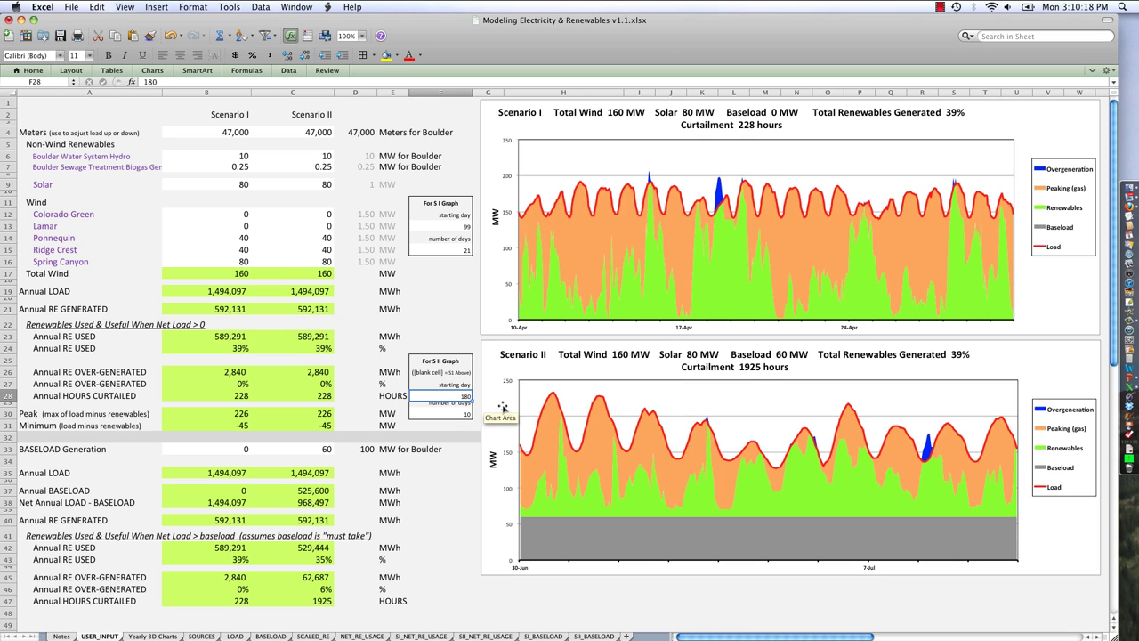
pyautogui.press('BackSpace')
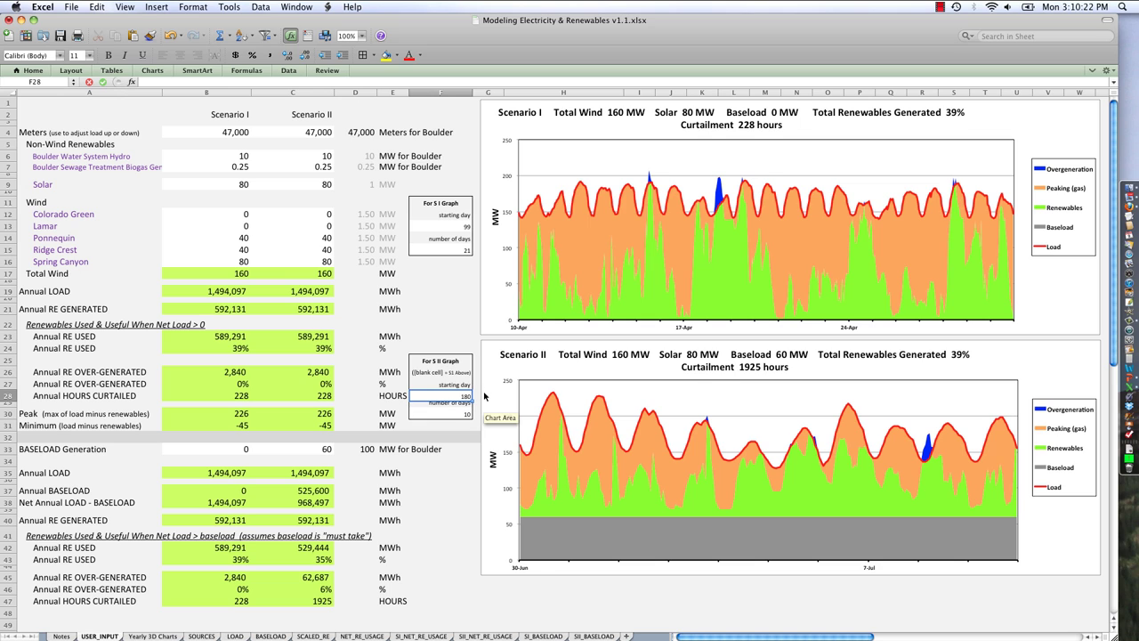
pyautogui.press('Return')
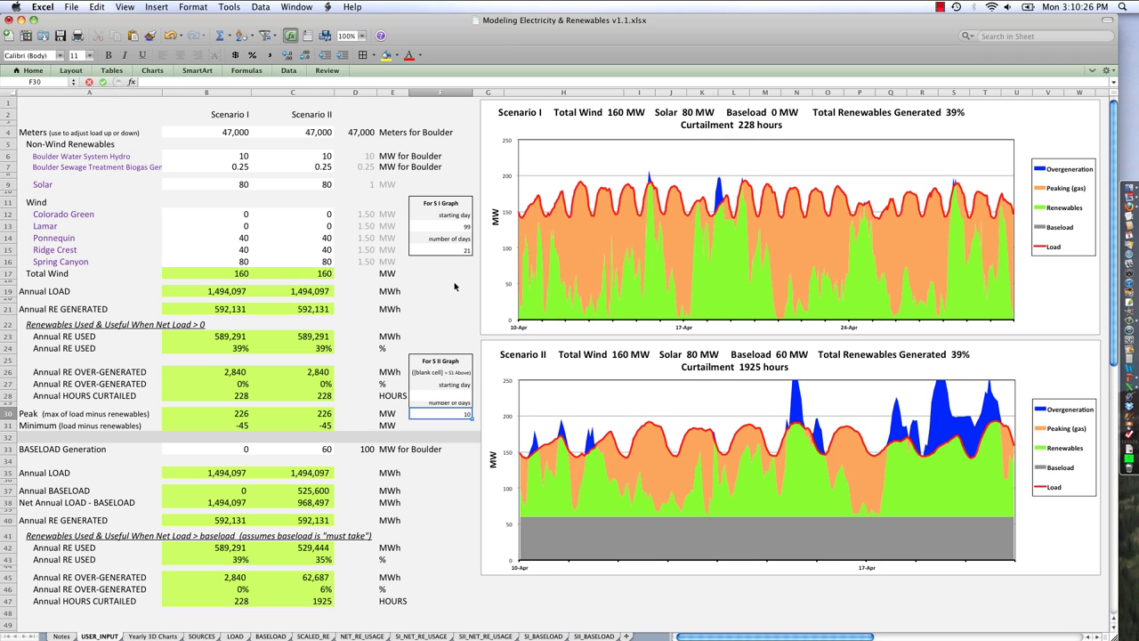
# Step: Set the Scenario I graph's starting day to 0 and its number of days to 365
pyautogui.click(462, 228)
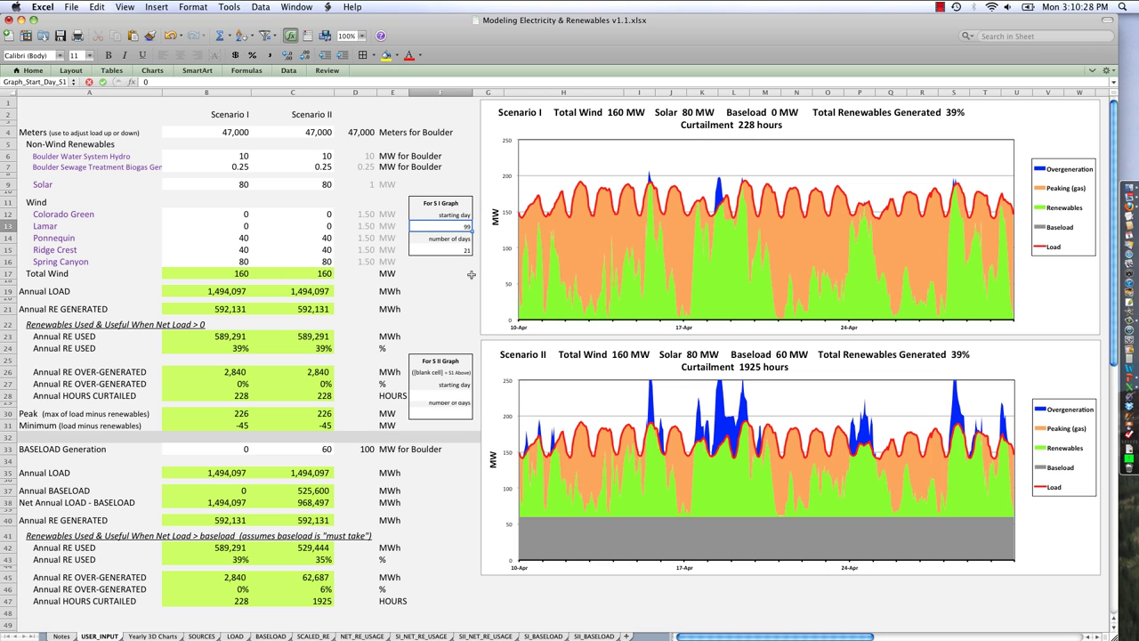
pyautogui.press('Return')
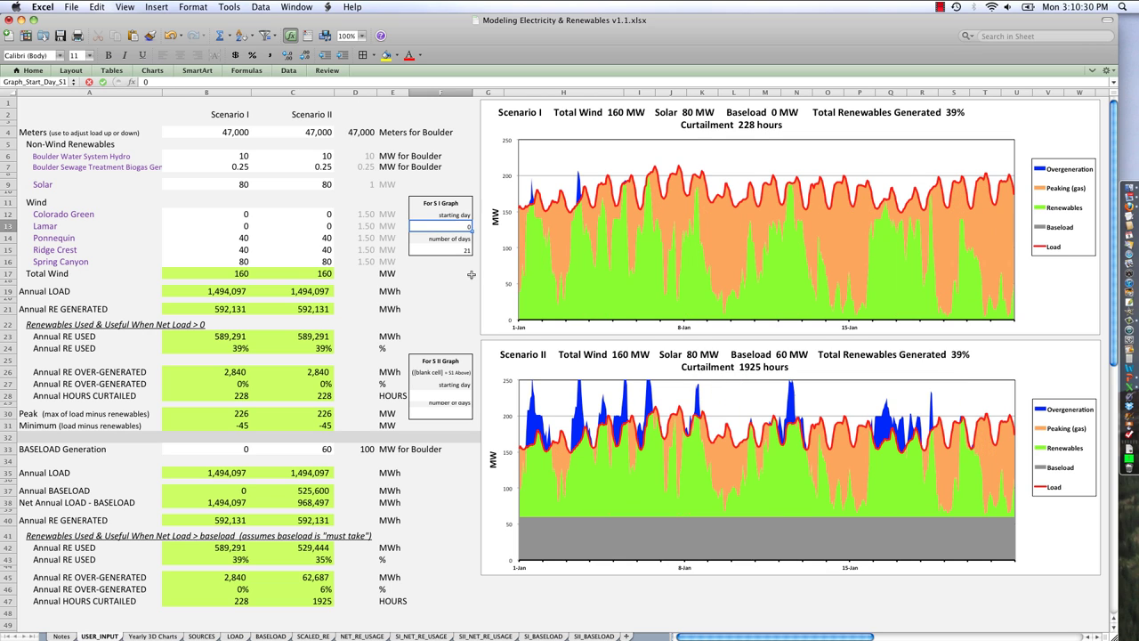
pyautogui.press('Return')
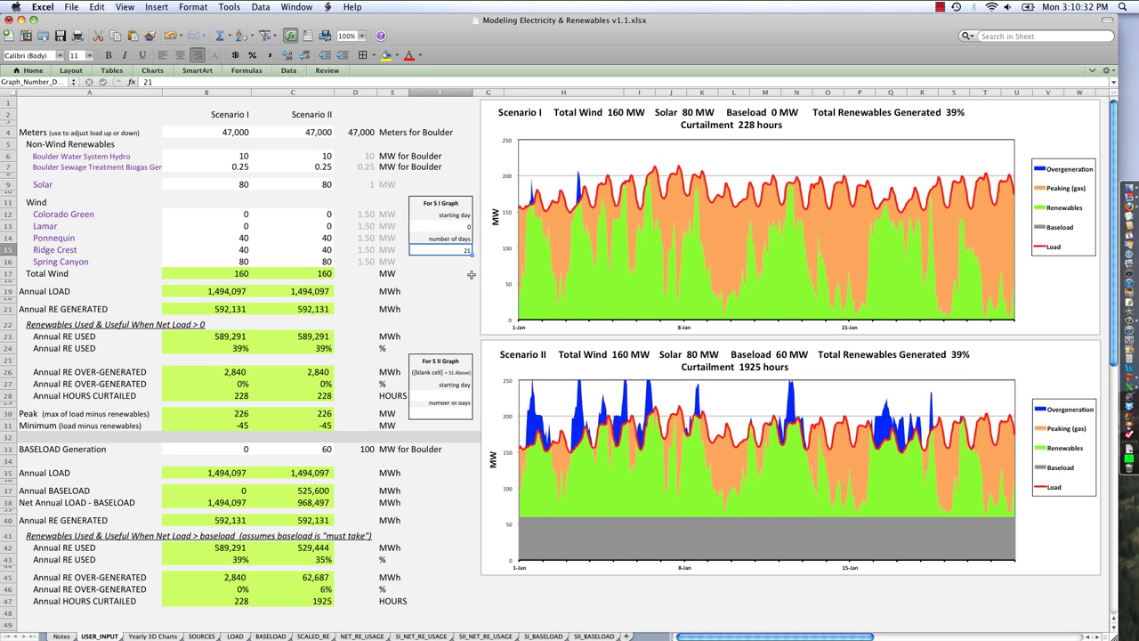
pyautogui.write('365')
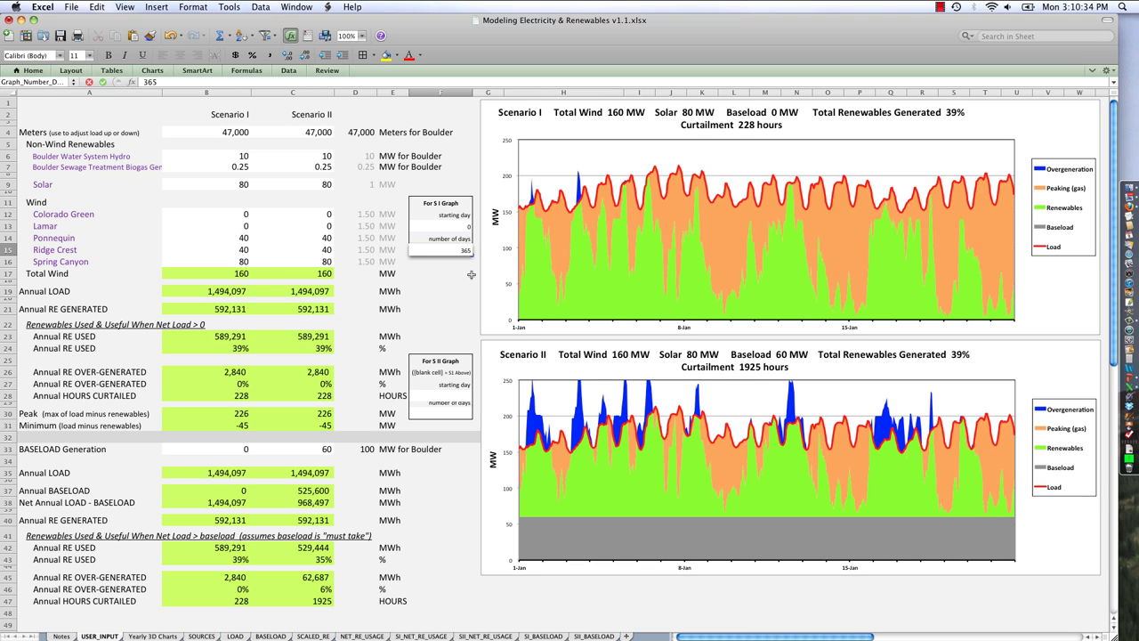
pyautogui.press('Escape')
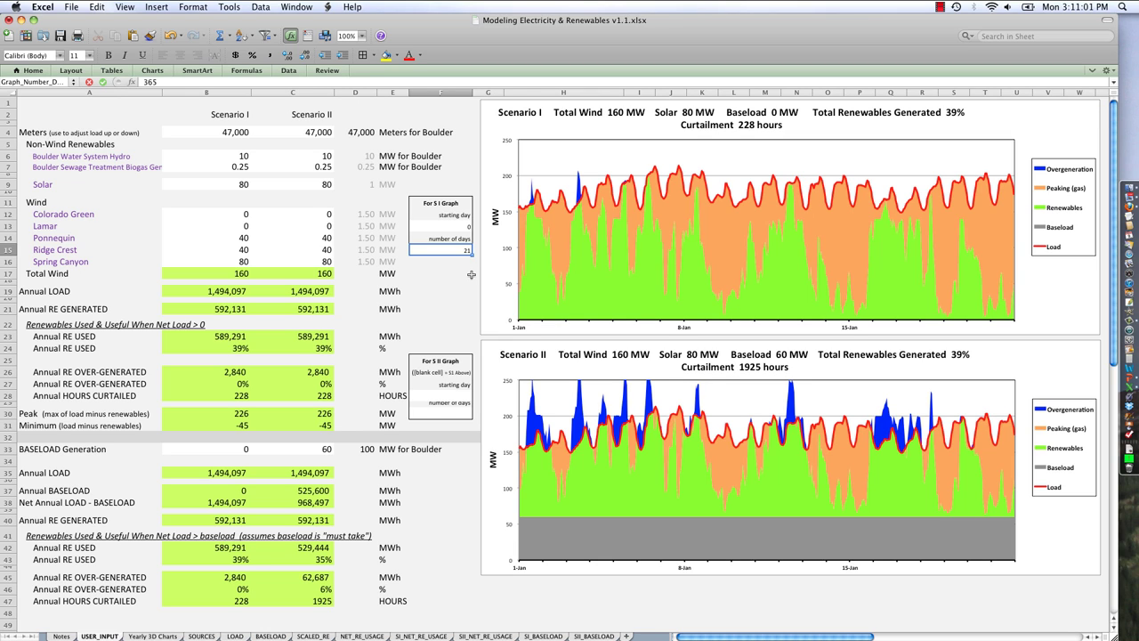
pyautogui.press('Return')
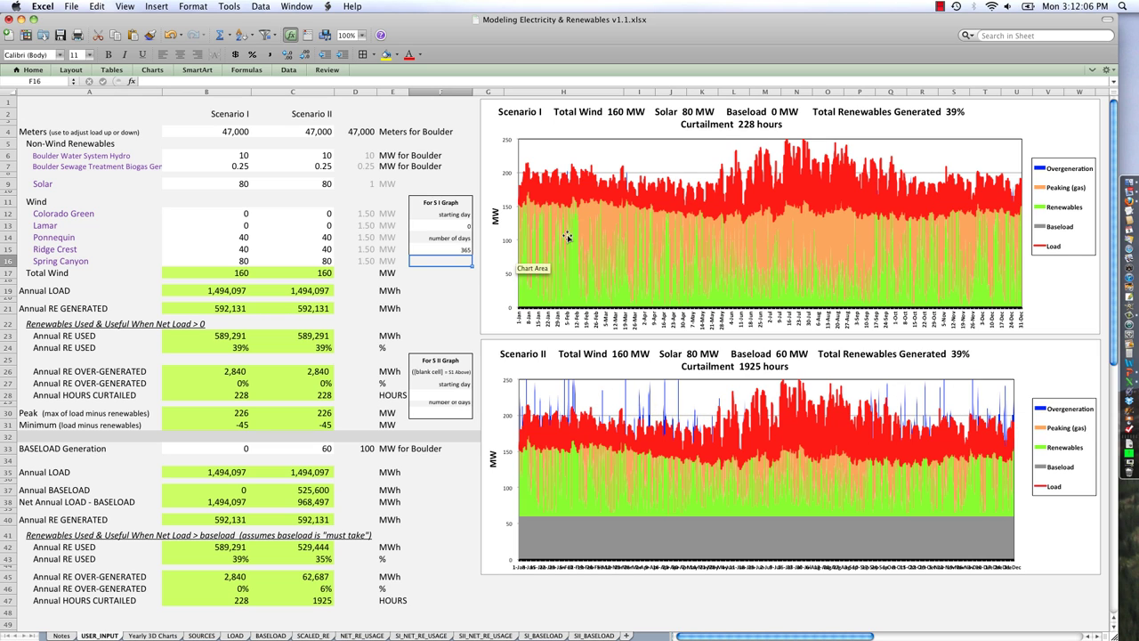
# Step: Set the Scenario I graph's number of days to 7
pyautogui.click(464, 251)
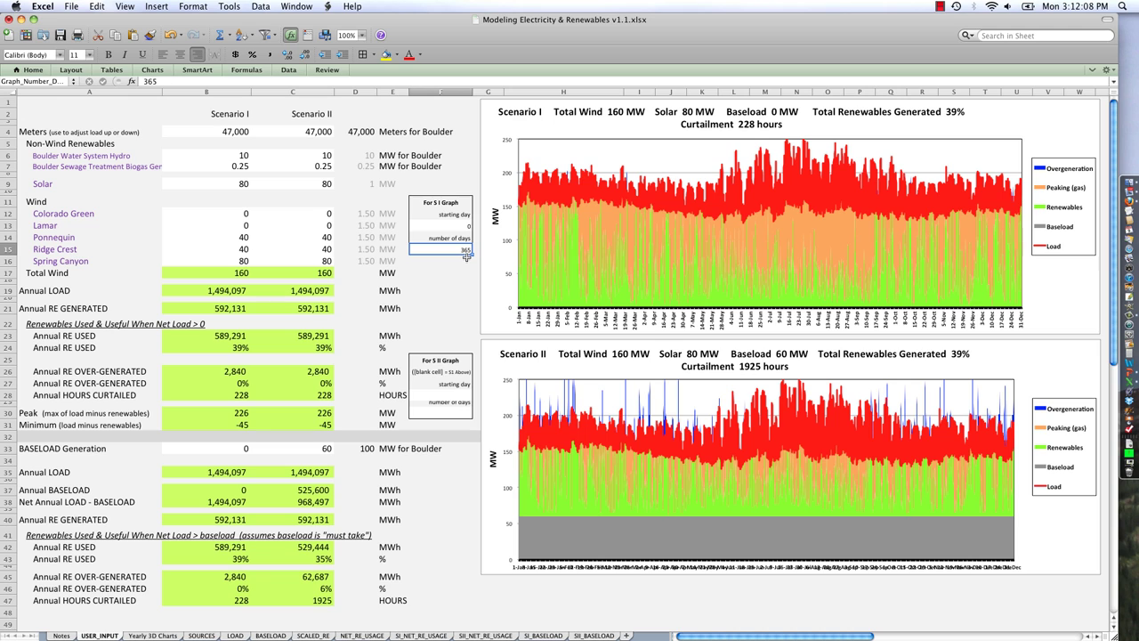
pyautogui.write('7')
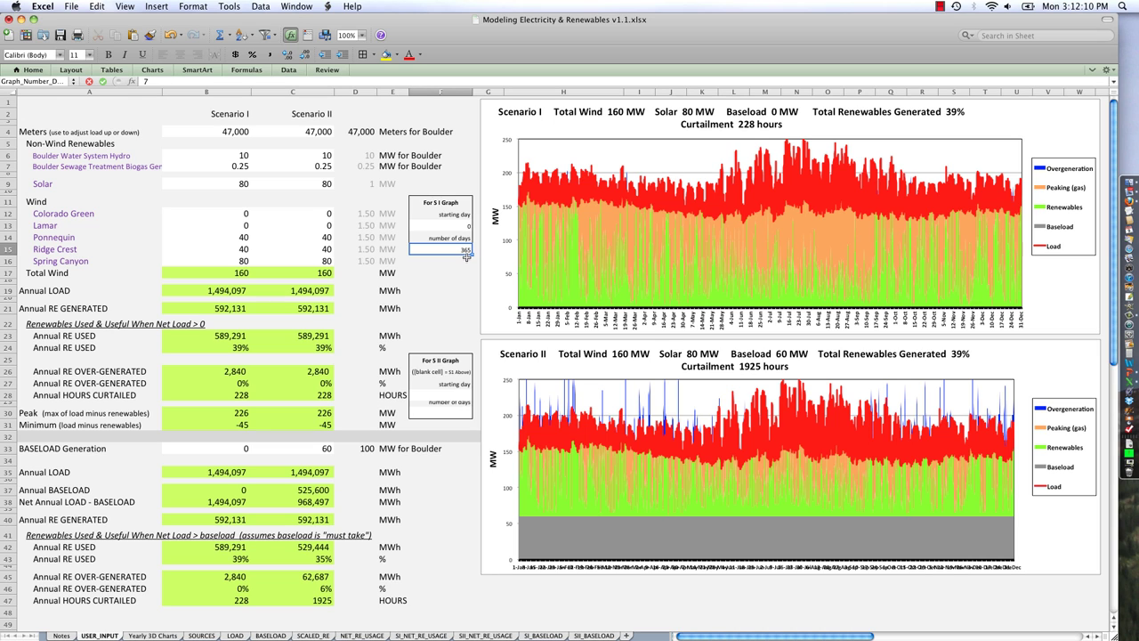
pyautogui.press('Return')
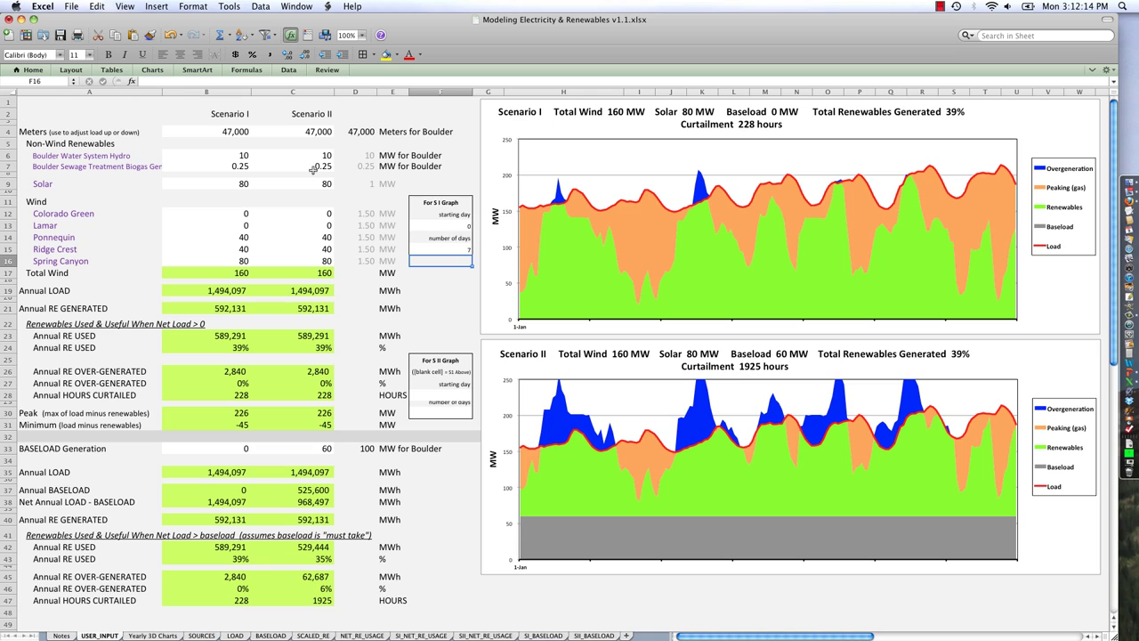
# Step: Set Scenario I's Boulder Water System Hydro, Boulder Sewage Treatment Biogas and Solar capacities to 0
pyautogui.click(242, 154)
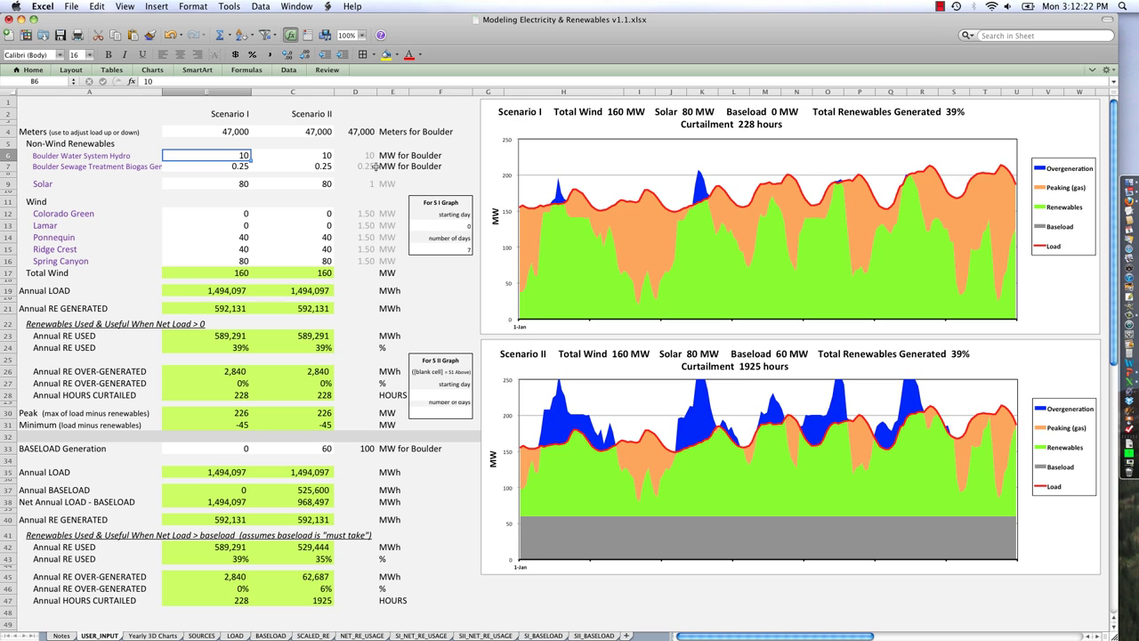
pyautogui.press('Down')
pyautogui.write('0')
pyautogui.press('Return')
pyautogui.press('Return')
pyautogui.press('Down')
pyautogui.write('0')
pyautogui.press('Return')
# Step: Set Scenario I's Ponnequin, Ridge Crest and Spring Canyon wind capacities to 0
pyautogui.press('Down')
pyautogui.press('Down')
pyautogui.press('Down')
pyautogui.write('0')
pyautogui.press('Return')
pyautogui.write('0')
pyautogui.press('Return')
pyautogui.write('0')
pyautogui.press('Return')
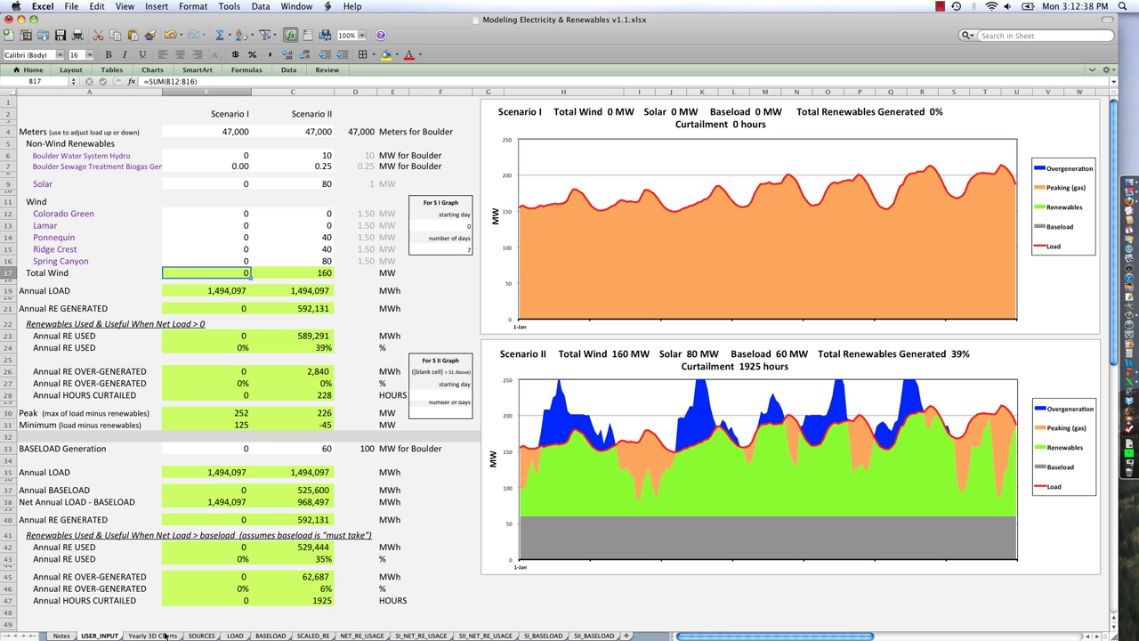
# Step: Open the Yearly 3D Charts sheet to examine the load-minus-renewables surface charts for both scenarios
pyautogui.click(151, 635)
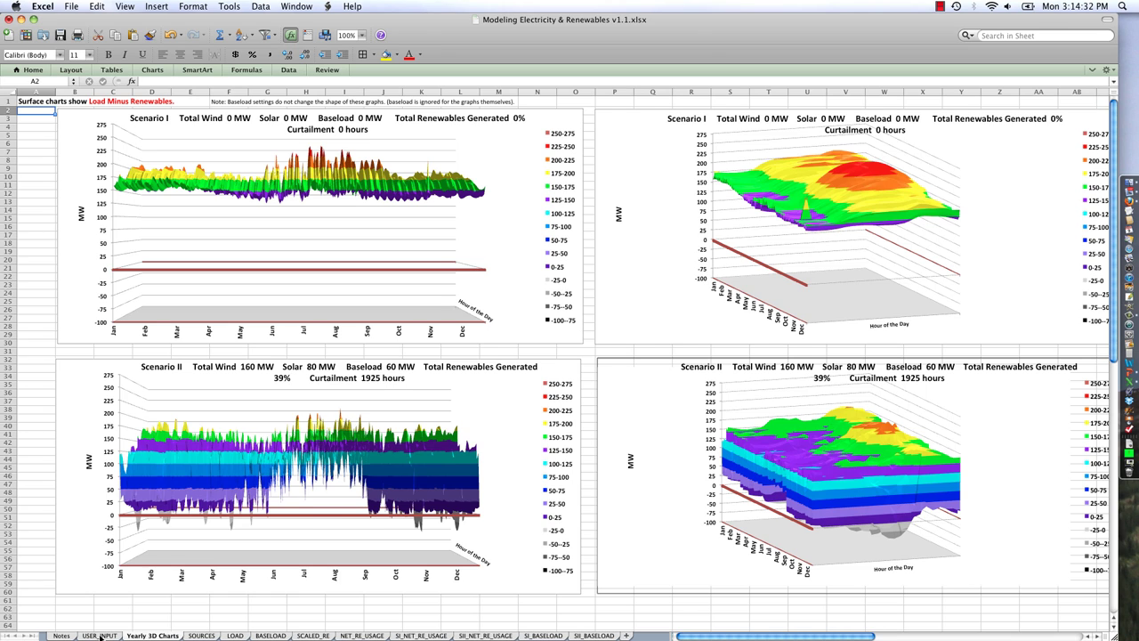
# Step: Return to the USER_INPUT sheet and set Scenario I's Meters to 0
pyautogui.click(100, 636)
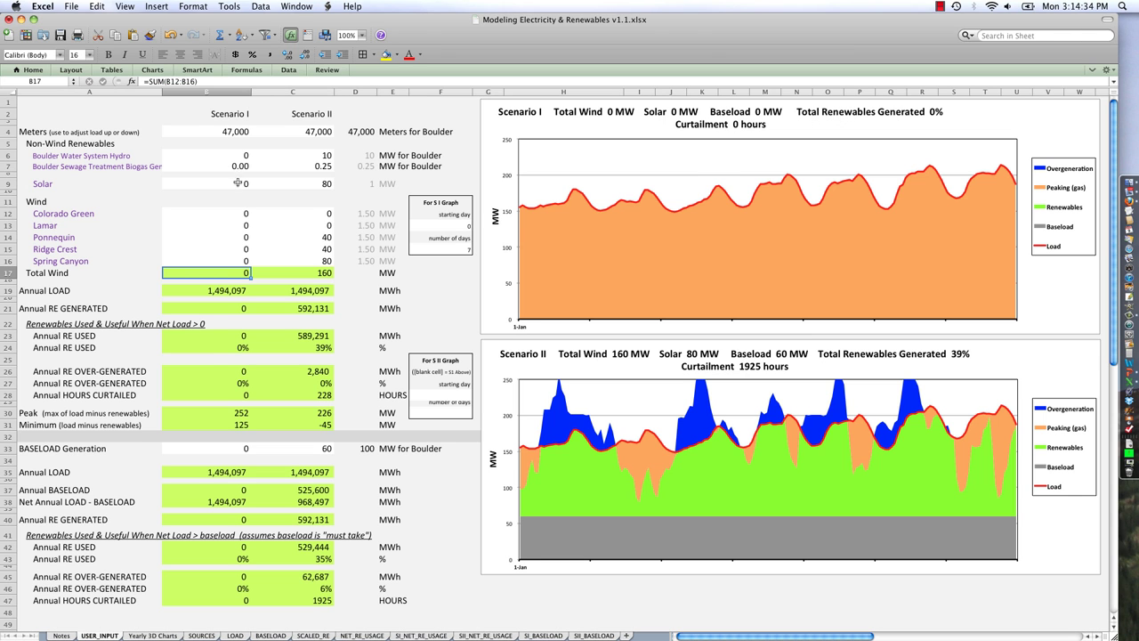
pyautogui.click(230, 132)
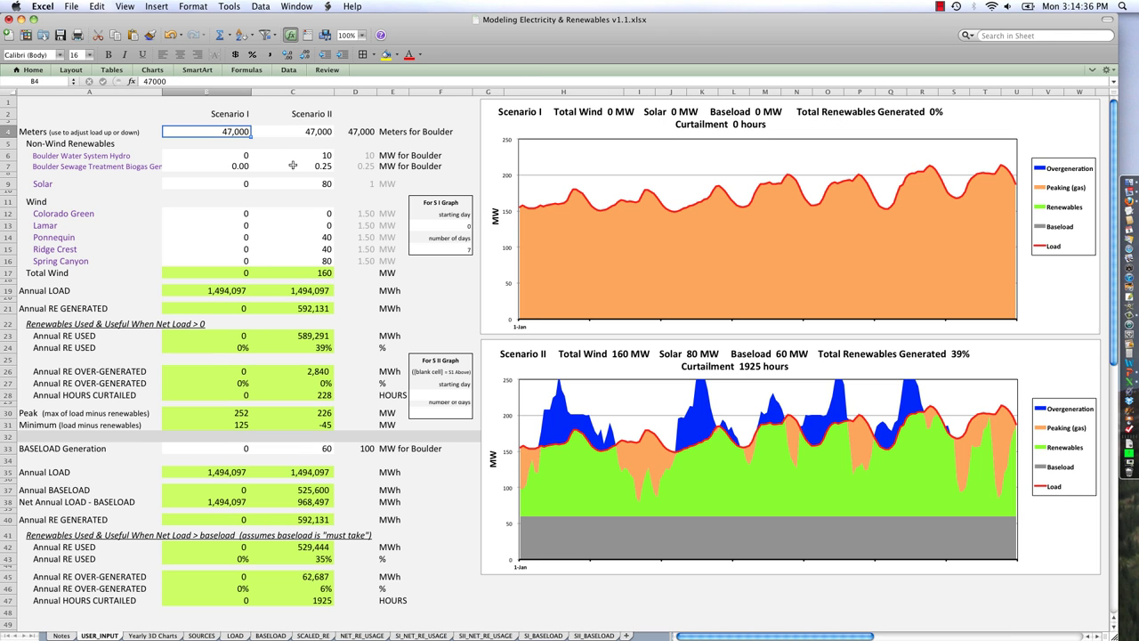
pyautogui.write('0')
pyautogui.press('Return')
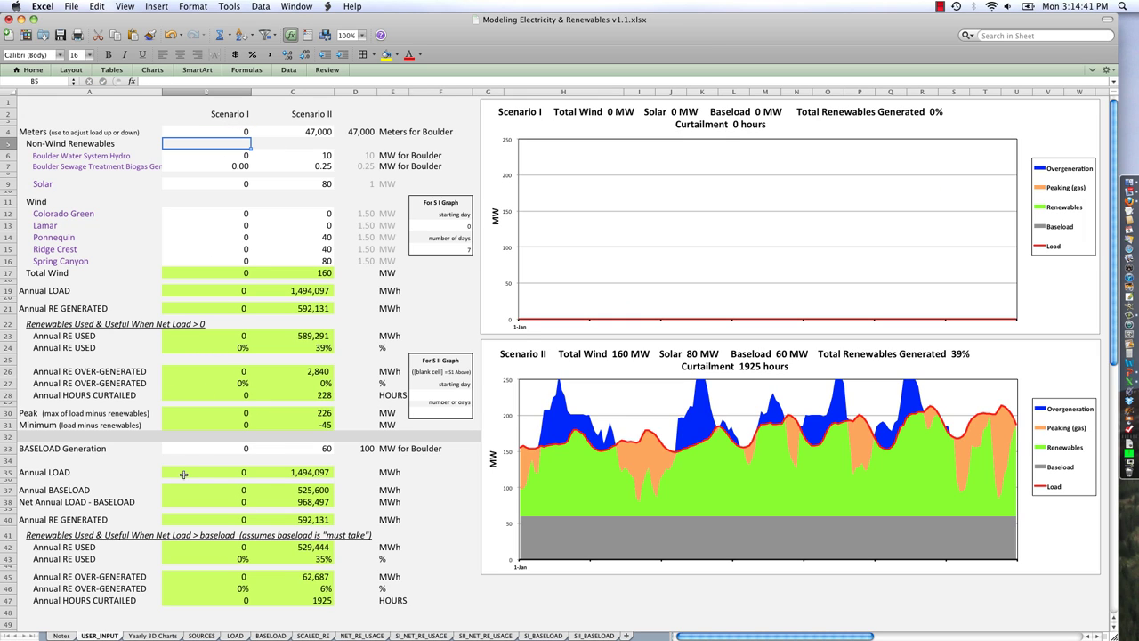
# Step: Set Scenario I's Spring Canyon wind capacity to -200 and view its surface charts on the Yearly 3D Charts sheet
pyautogui.click(225, 184)
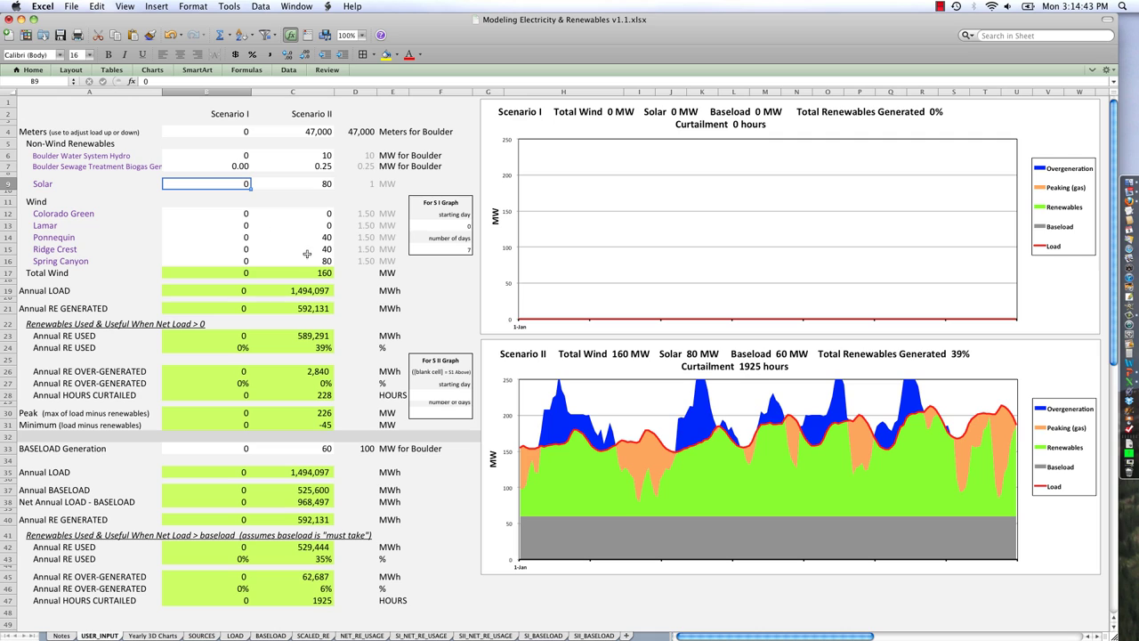
pyautogui.click(238, 261)
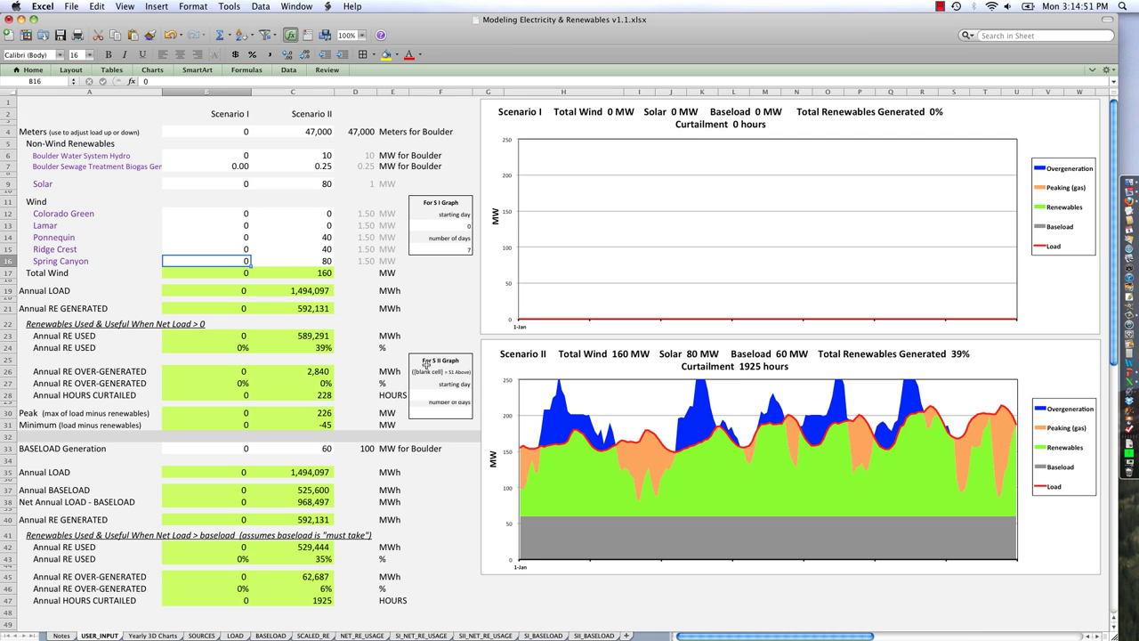
pyautogui.write('-')
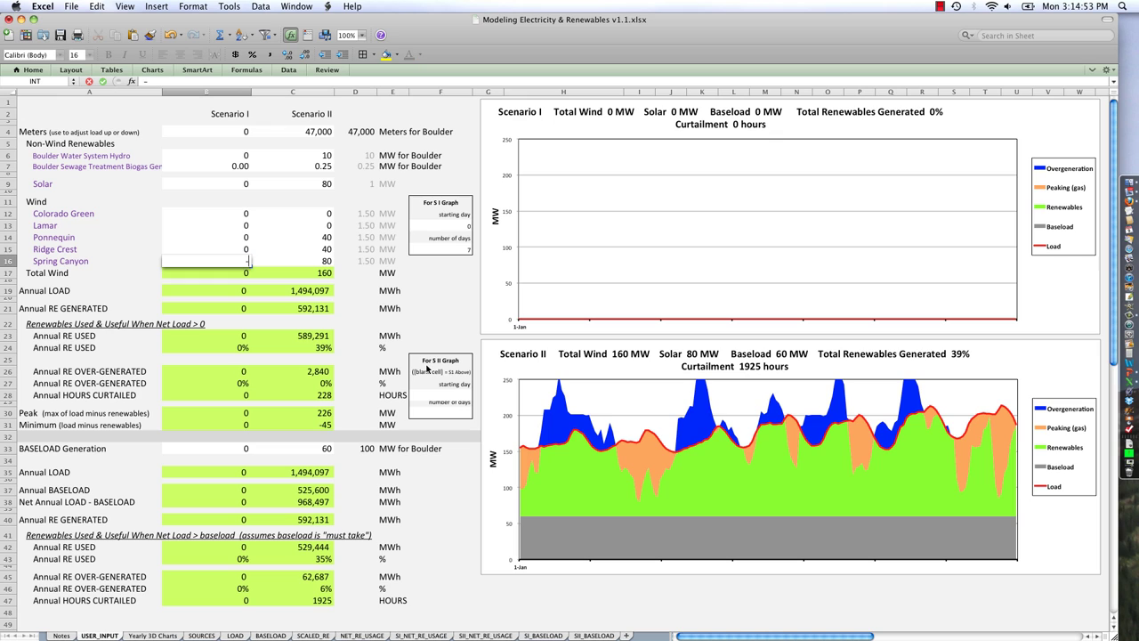
pyautogui.write('200')
pyautogui.press('Return')
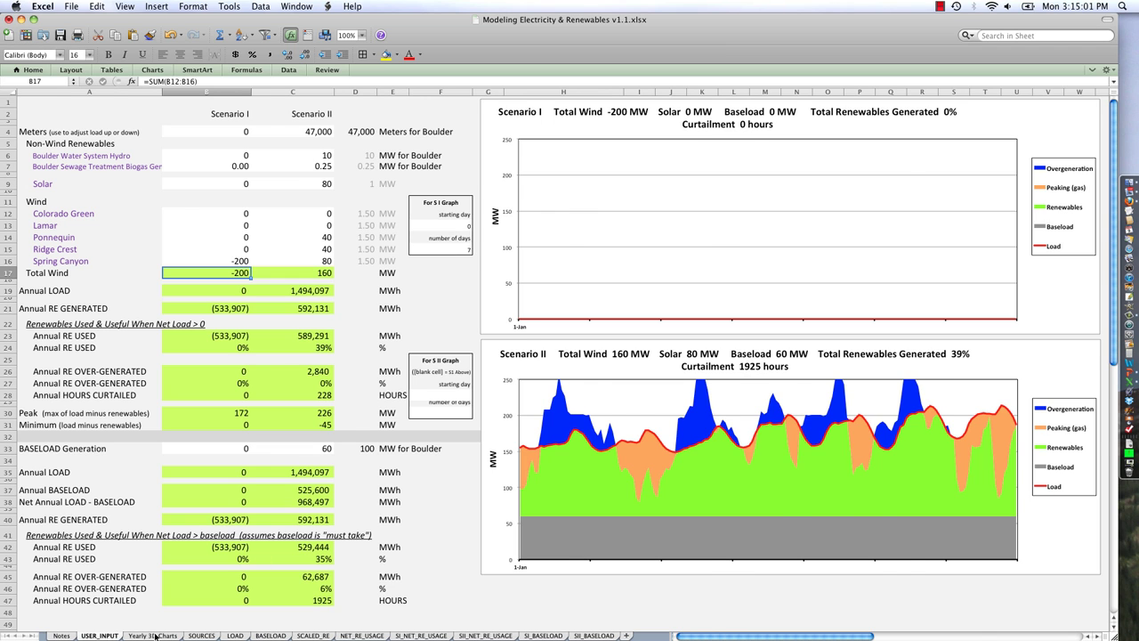
pyautogui.click(155, 635)
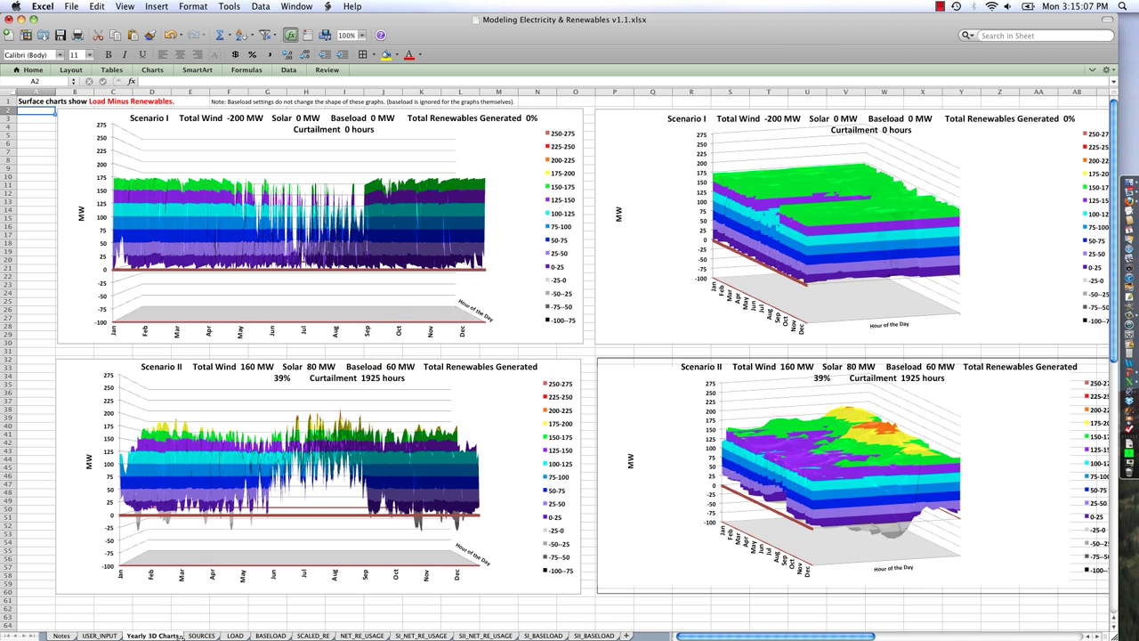
# Step: On USER_INPUT, set Scenario I's Spring Canyon wind to 0 and Solar to -160, and open the Yearly 3D Charts sheet
pyautogui.click(107, 634)
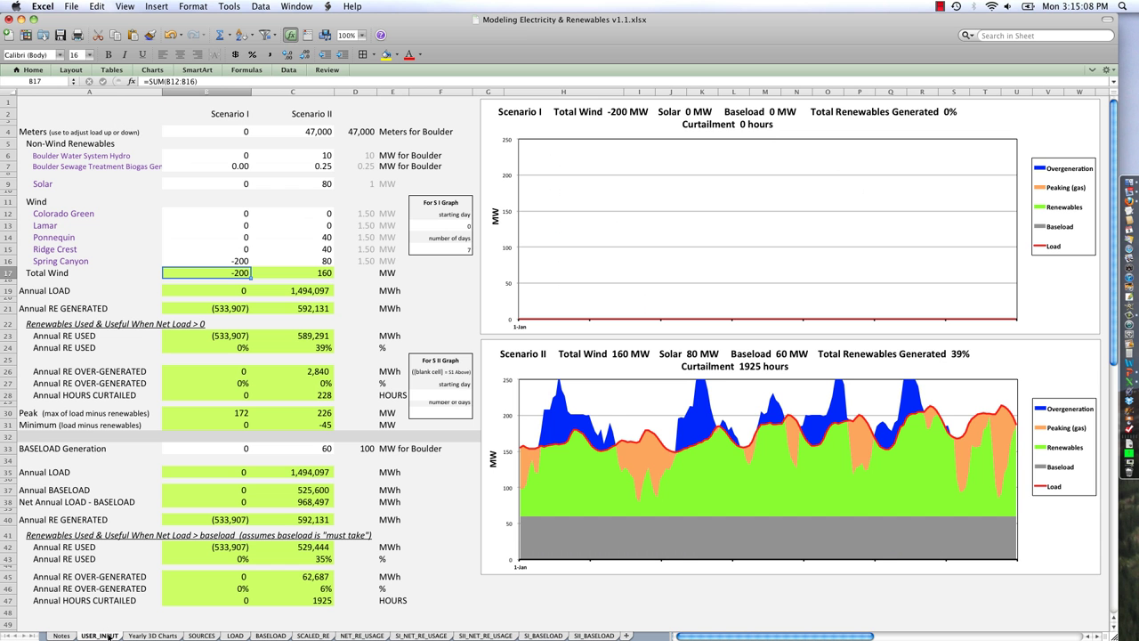
pyautogui.click(242, 259)
pyautogui.write('0')
pyautogui.click(229, 184)
pyautogui.write('-160')
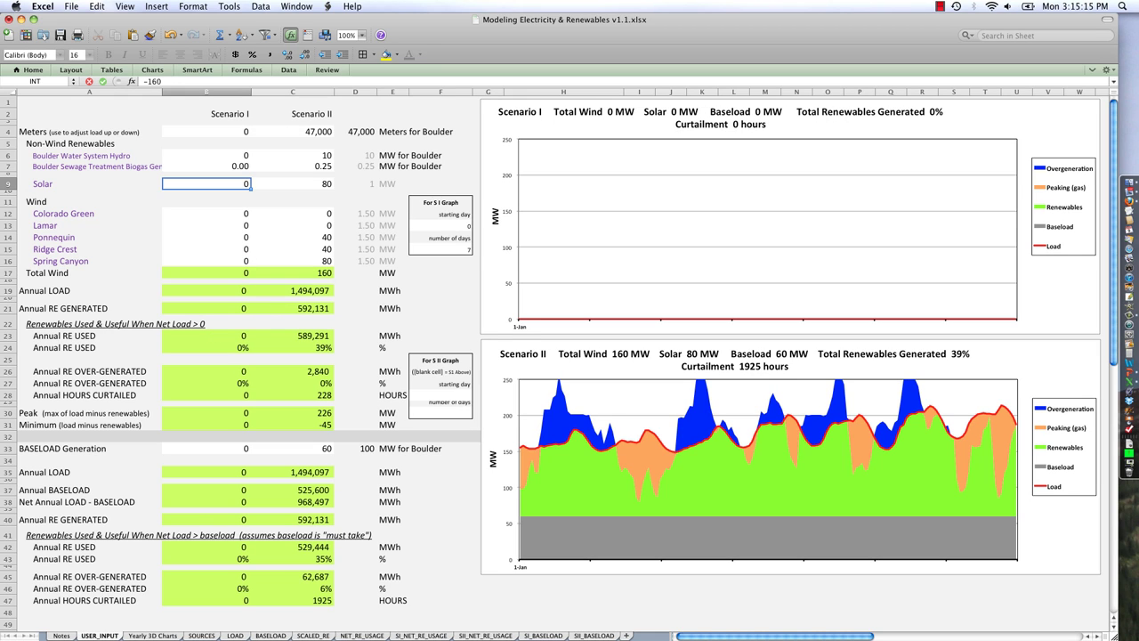
pyautogui.press('Return')
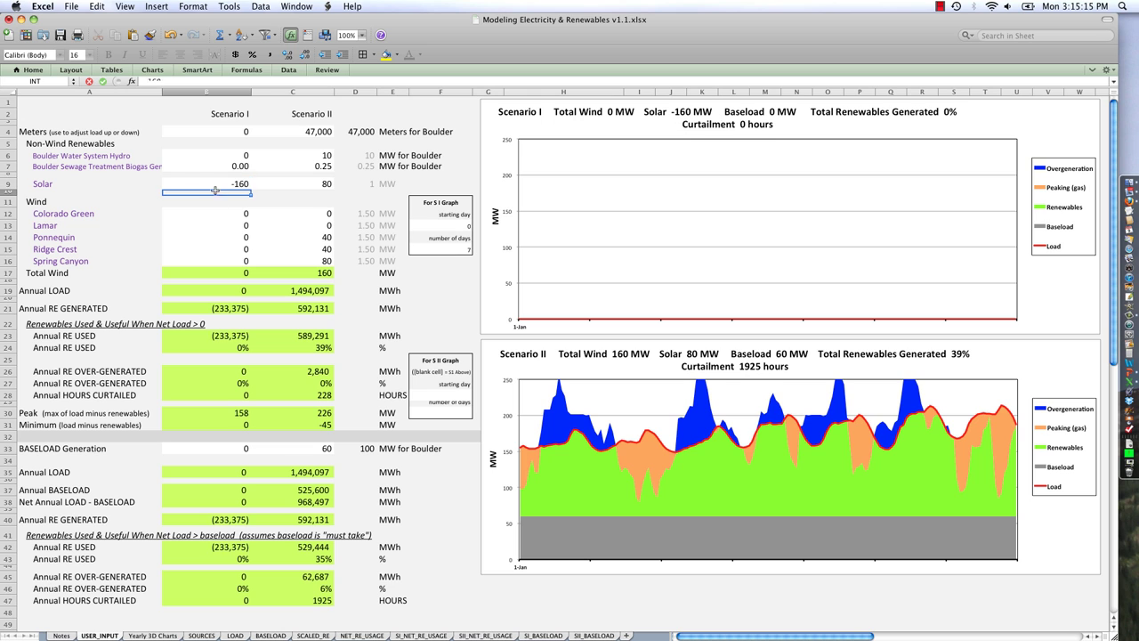
pyautogui.click(151, 635)
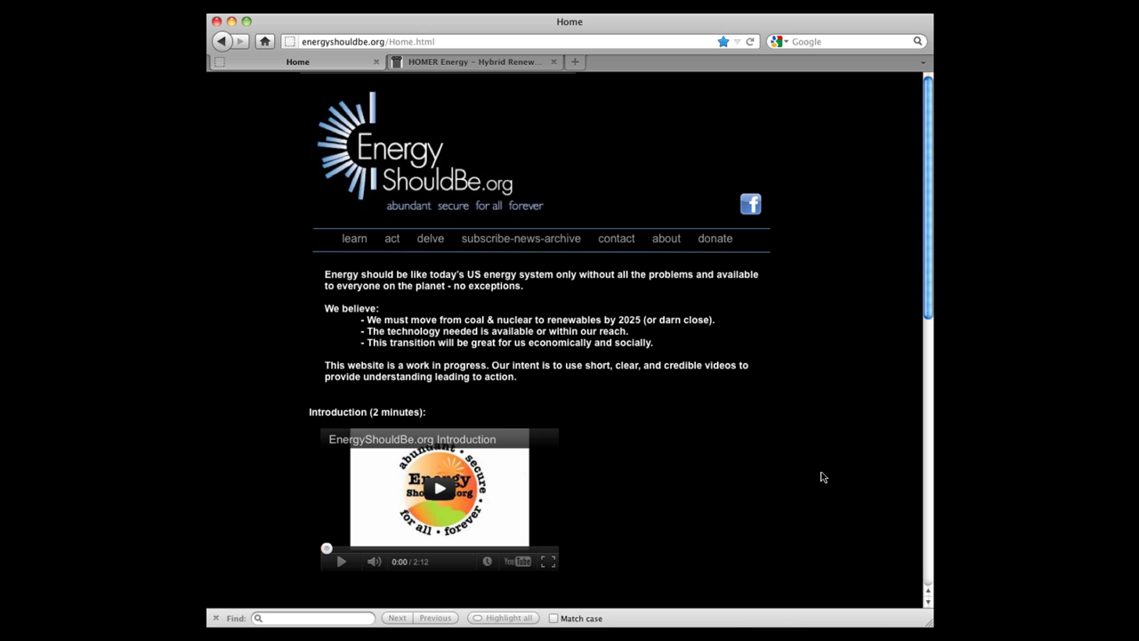
# Step: Switch to the EnergyShouldBe.org site in the browser and review the delve section's Modeling Email List subscription page and form for downloading the model
pyautogui.click(431, 240)
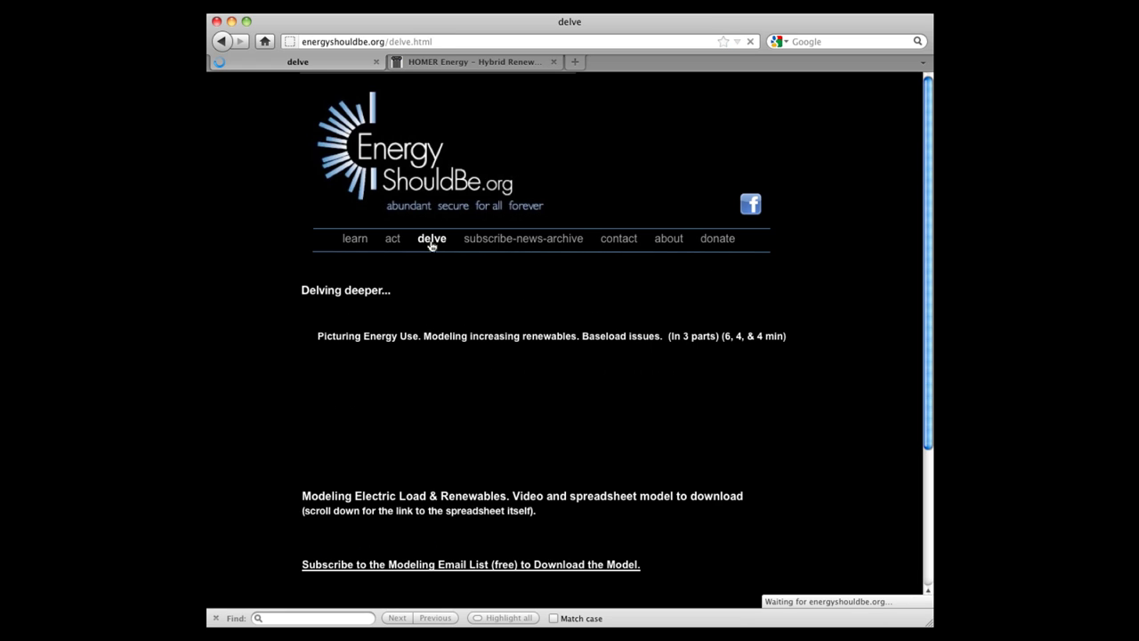
pyautogui.scroll(-2, 504, 397)
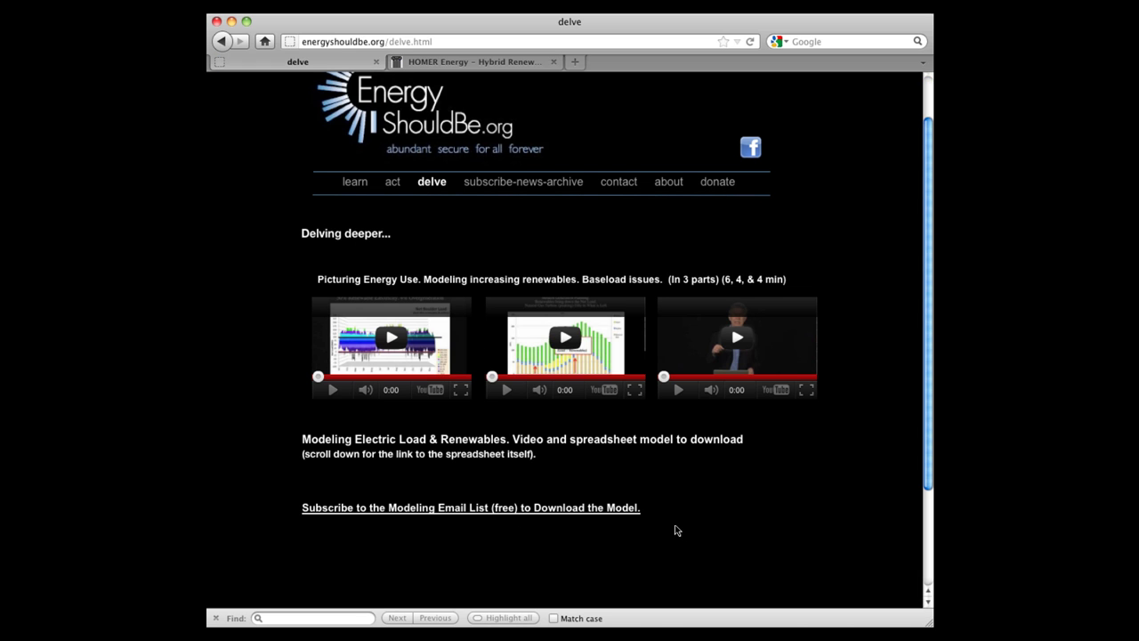
pyautogui.click(589, 510)
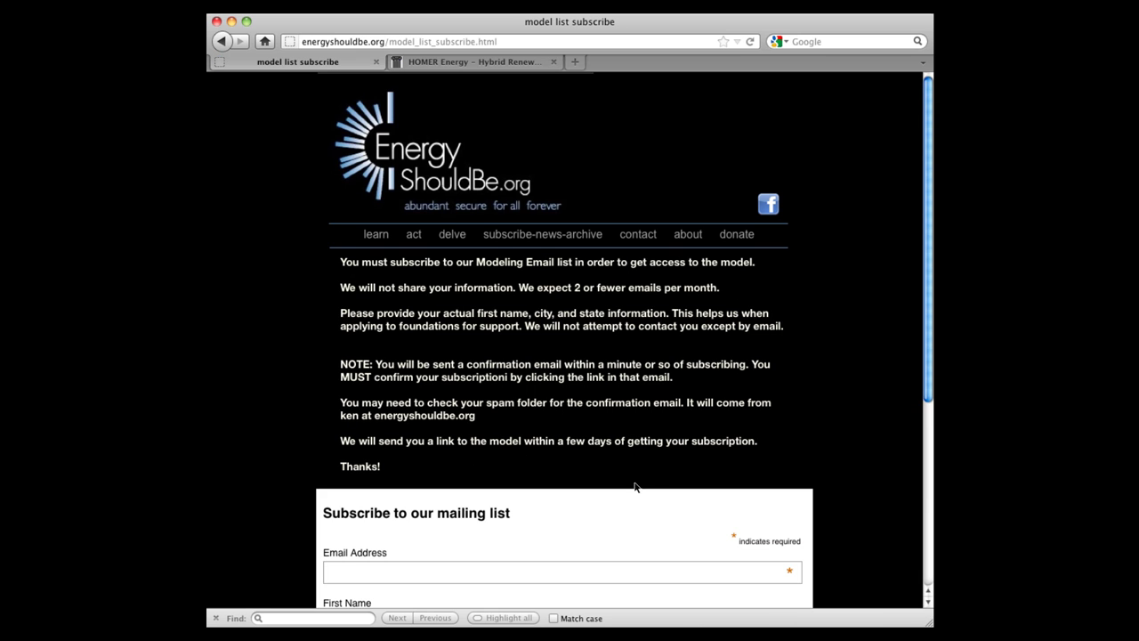
pyautogui.scroll(-3, 820, 445)
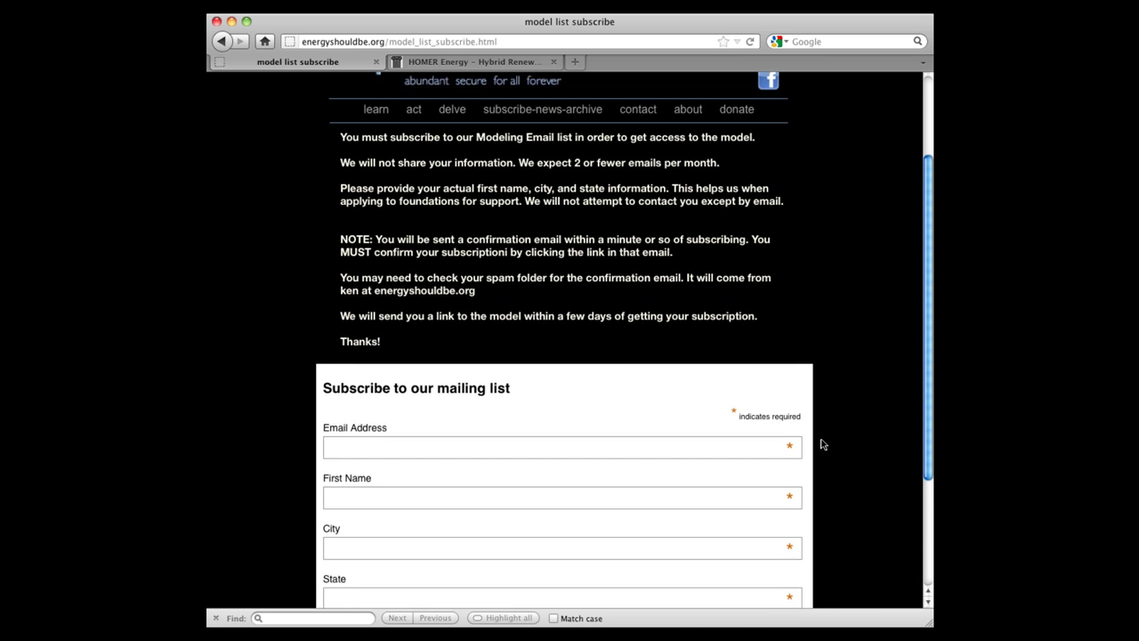
pyautogui.scroll(-2, 821, 445)
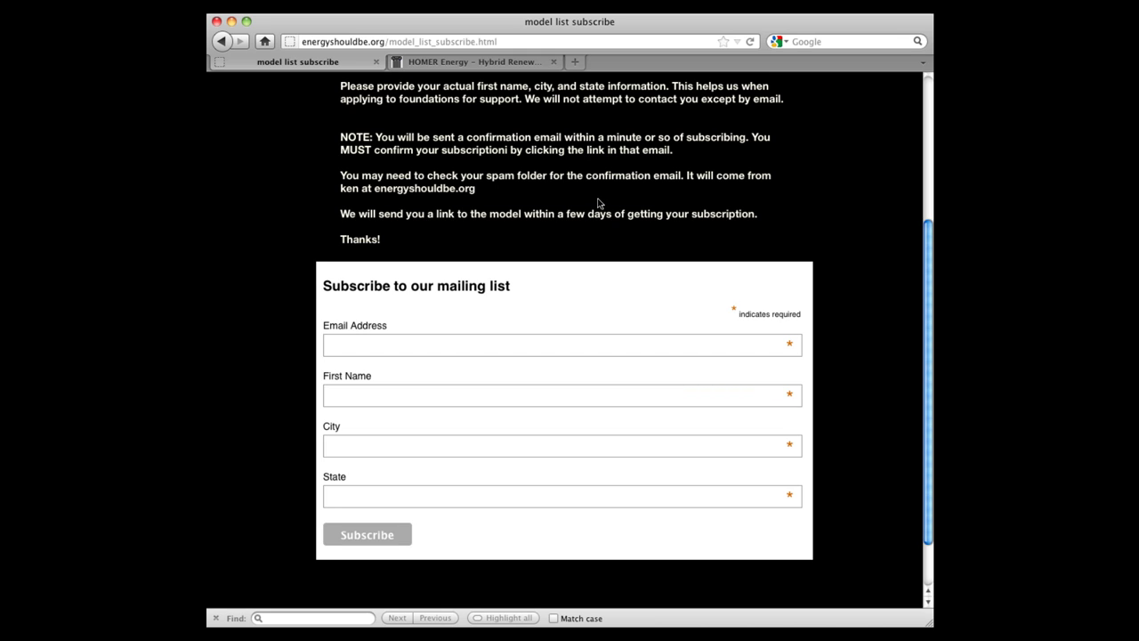
pyautogui.scroll(1, 598, 202)
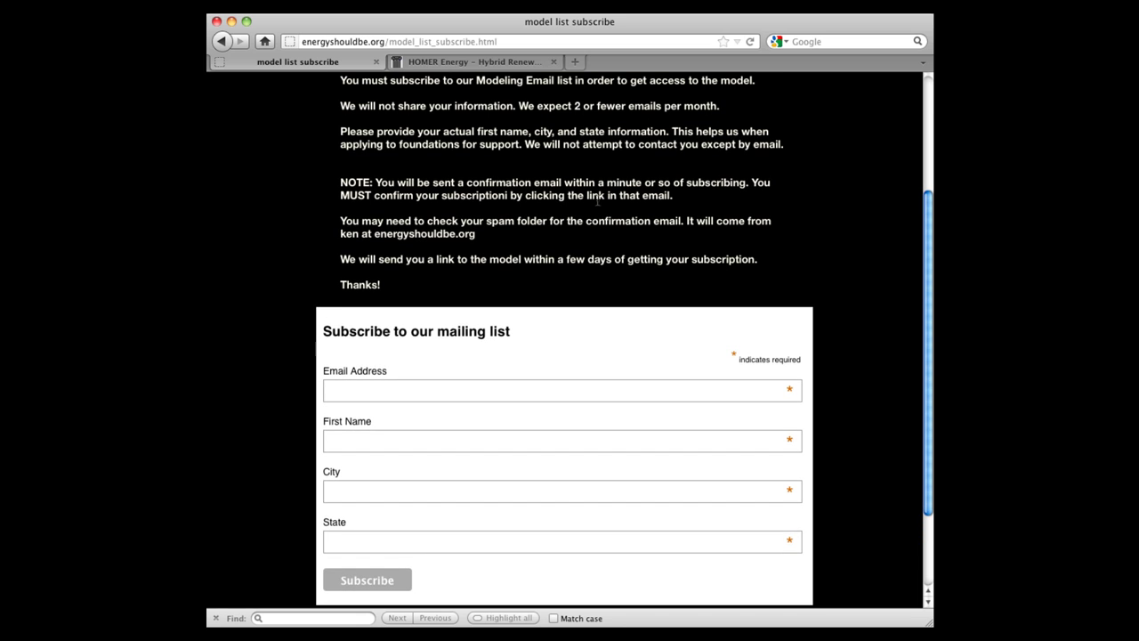